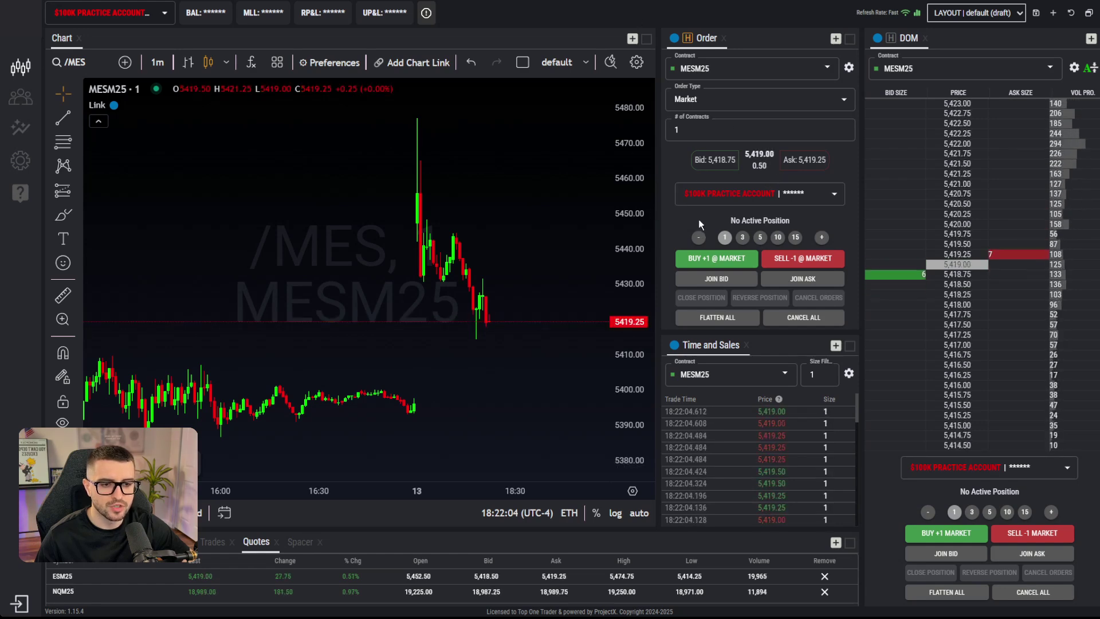
# - Search the chart indicator list for 'link', then close it without adding one
pyautogui.click(774, 194)
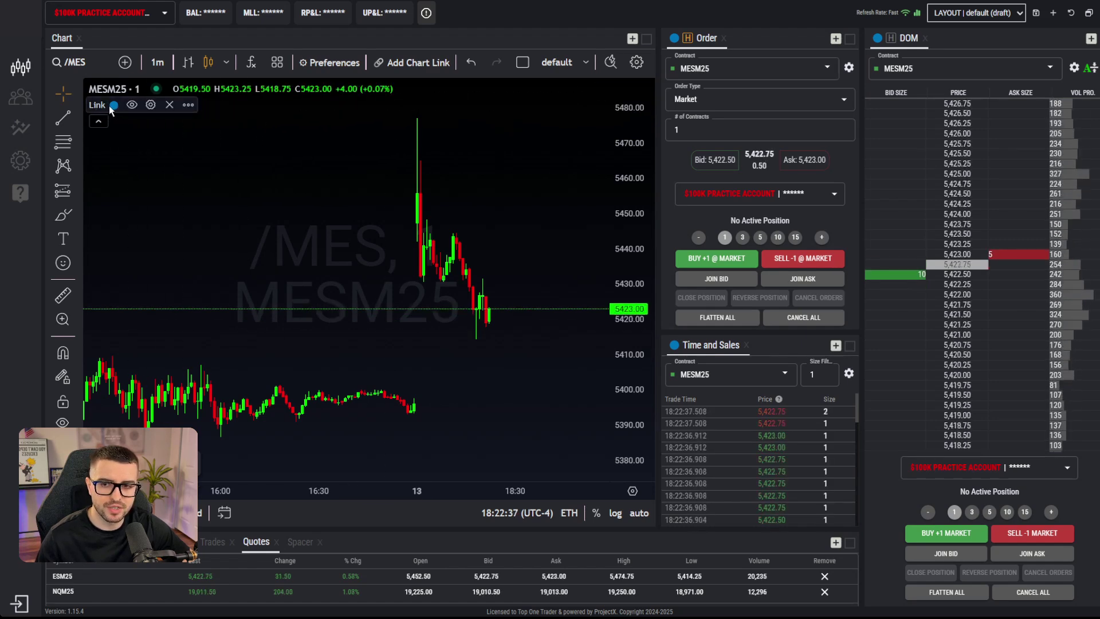
pyautogui.click(257, 66)
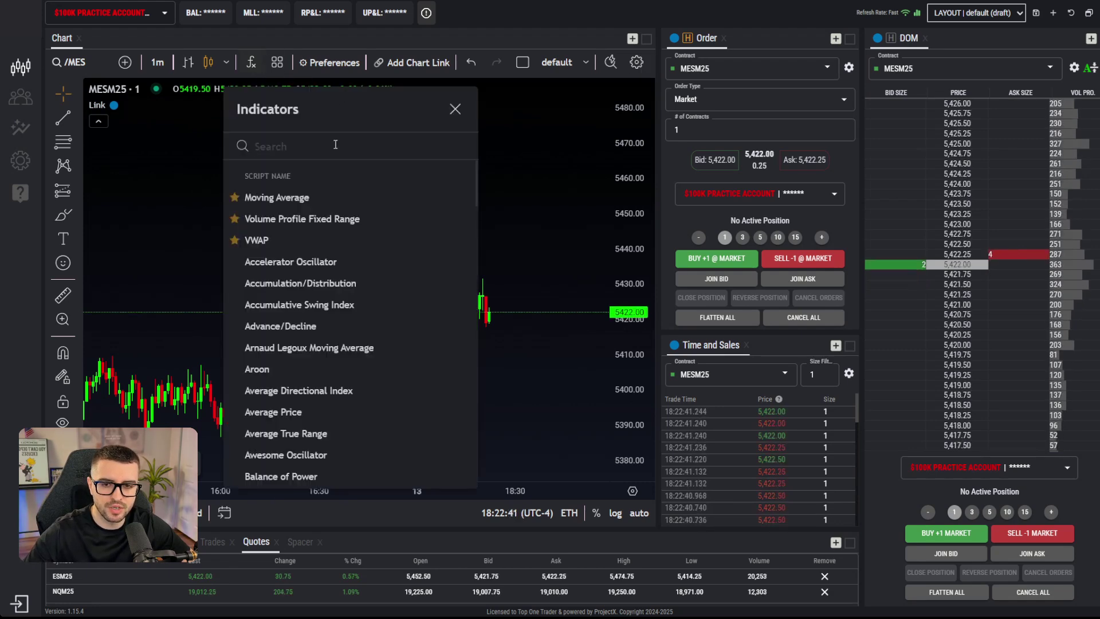
pyautogui.write('link')
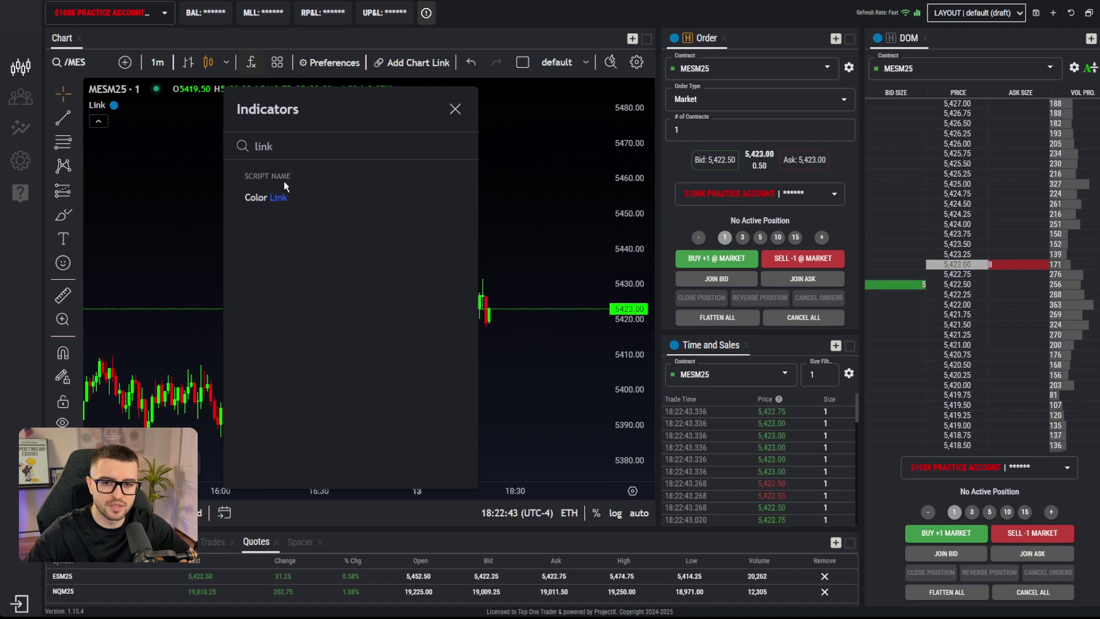
pyautogui.click(183, 180)
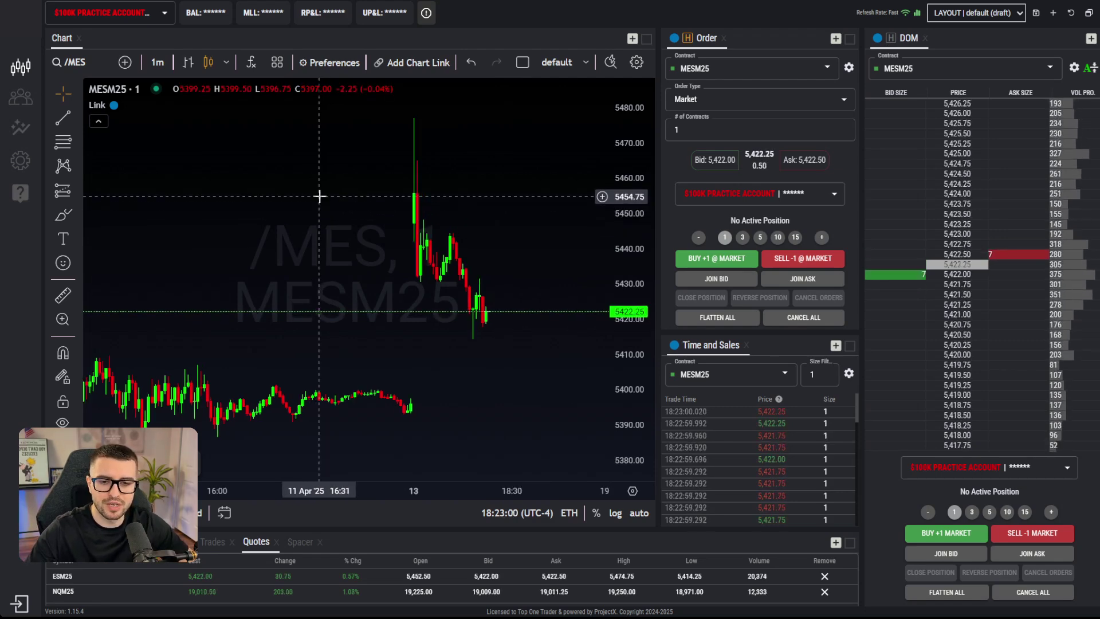
# - Switch the chart and panels to /MNQ Micro Nasdaq, then back to MES
pyautogui.click(86, 63)
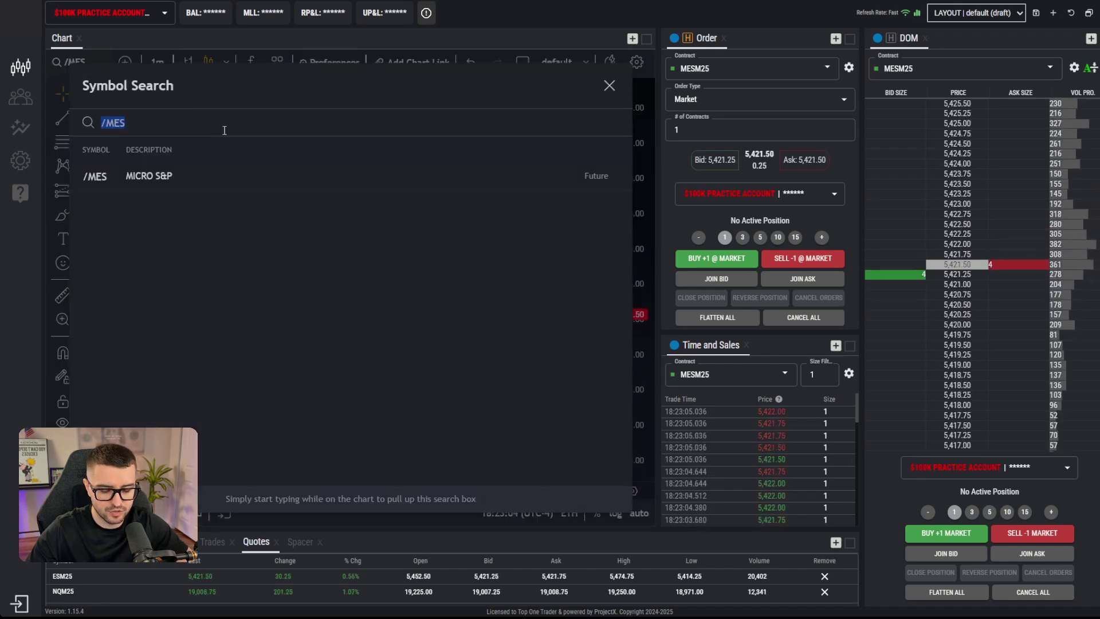
pyautogui.write('/MNQ')
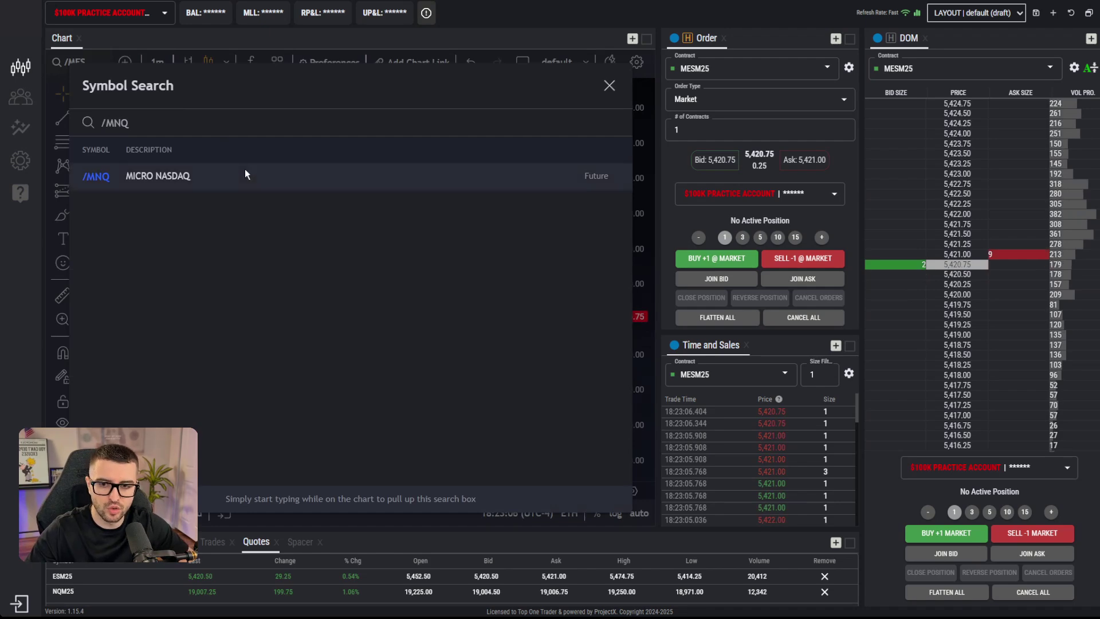
pyautogui.click(245, 172)
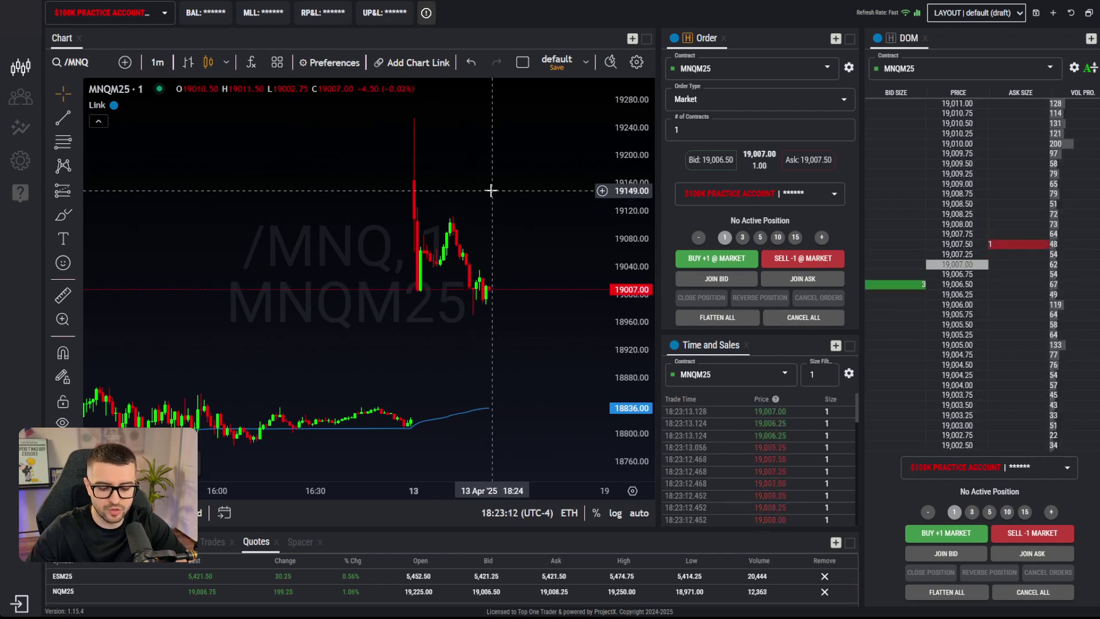
pyautogui.write('MNQ')
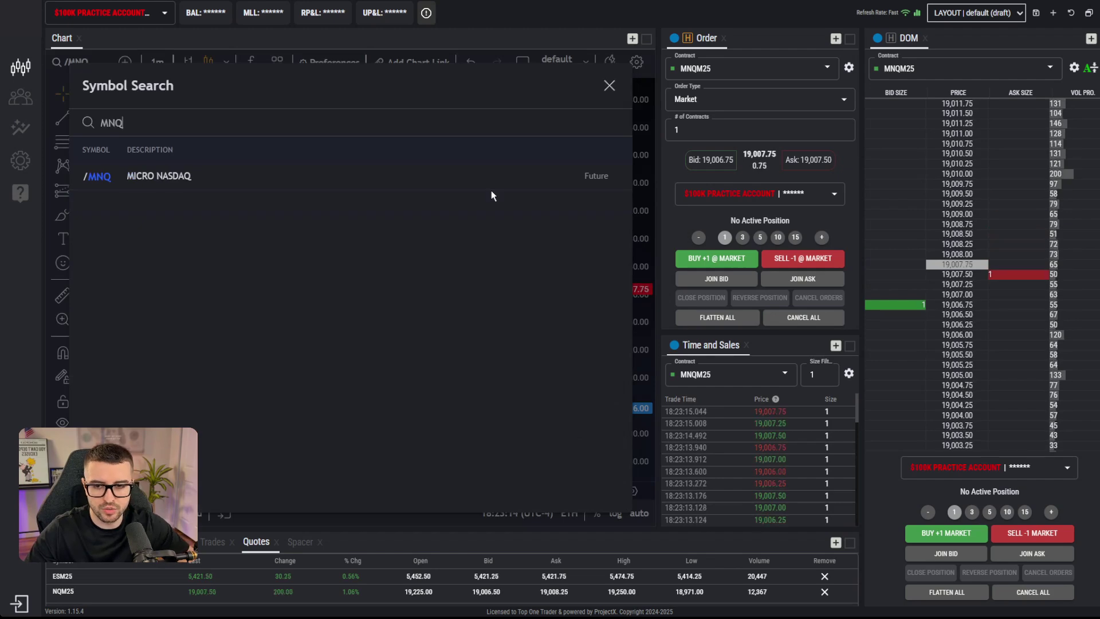
pyautogui.click(462, 177)
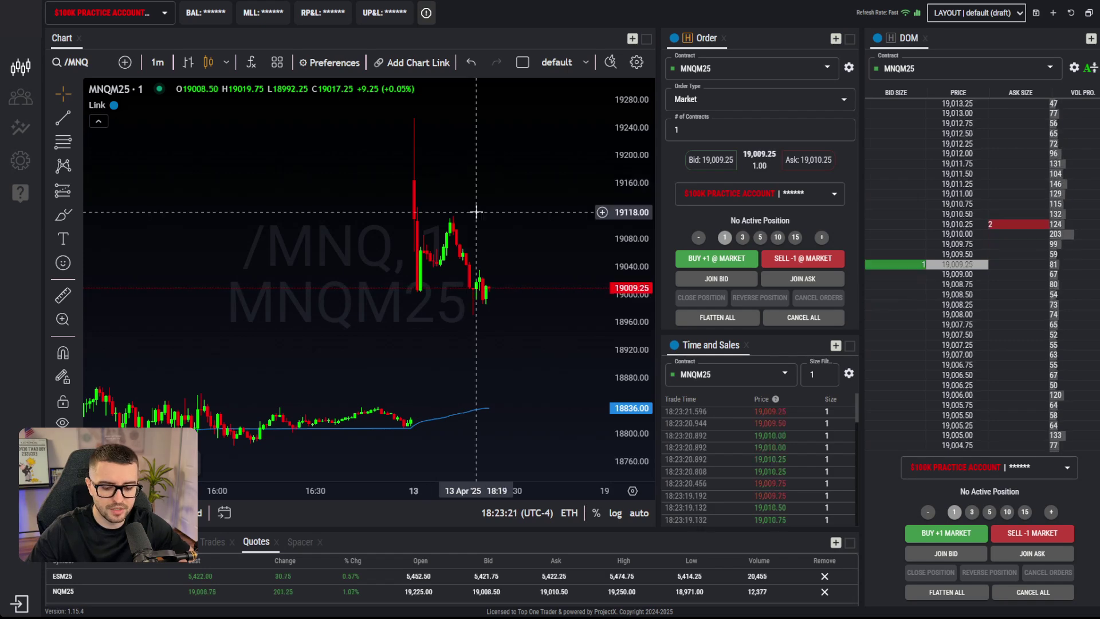
pyautogui.write('MES')
pyautogui.click(451, 184)
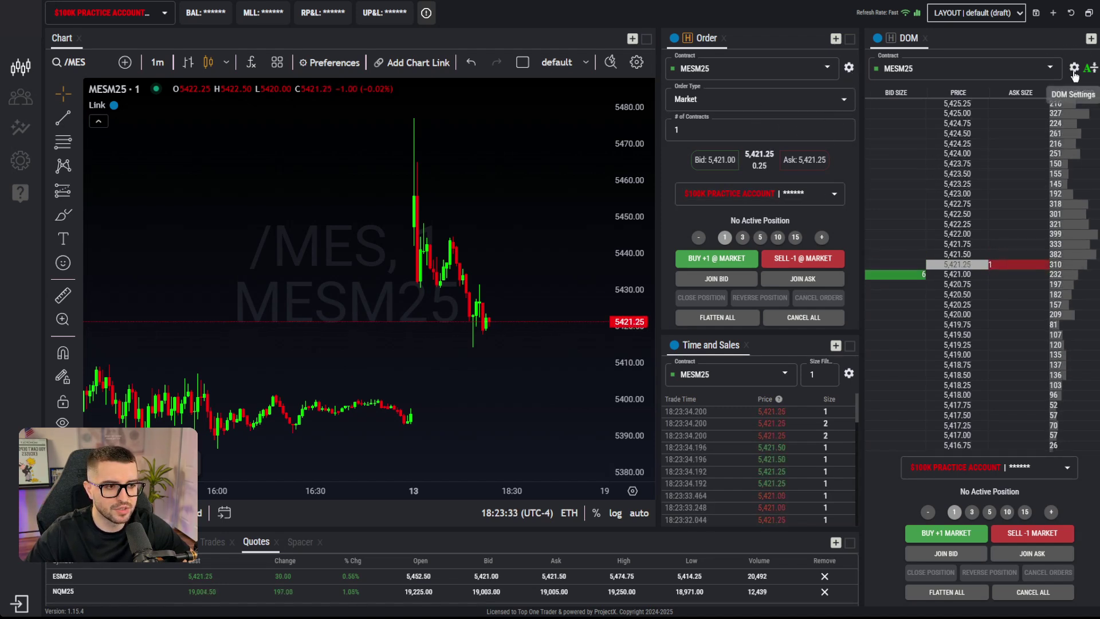
# - Make the order card taller by dragging the Time and Sales splitter down
pyautogui.click(849, 69)
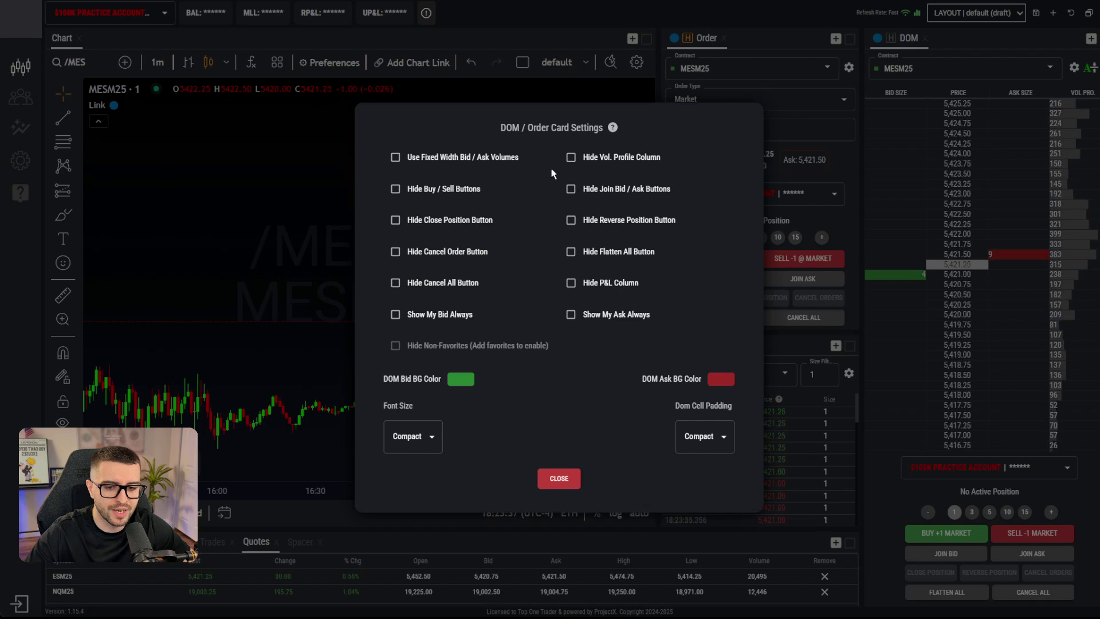
pyautogui.click(560, 480)
pyautogui.moveTo(748, 339); pyautogui.dragTo(761, 354)
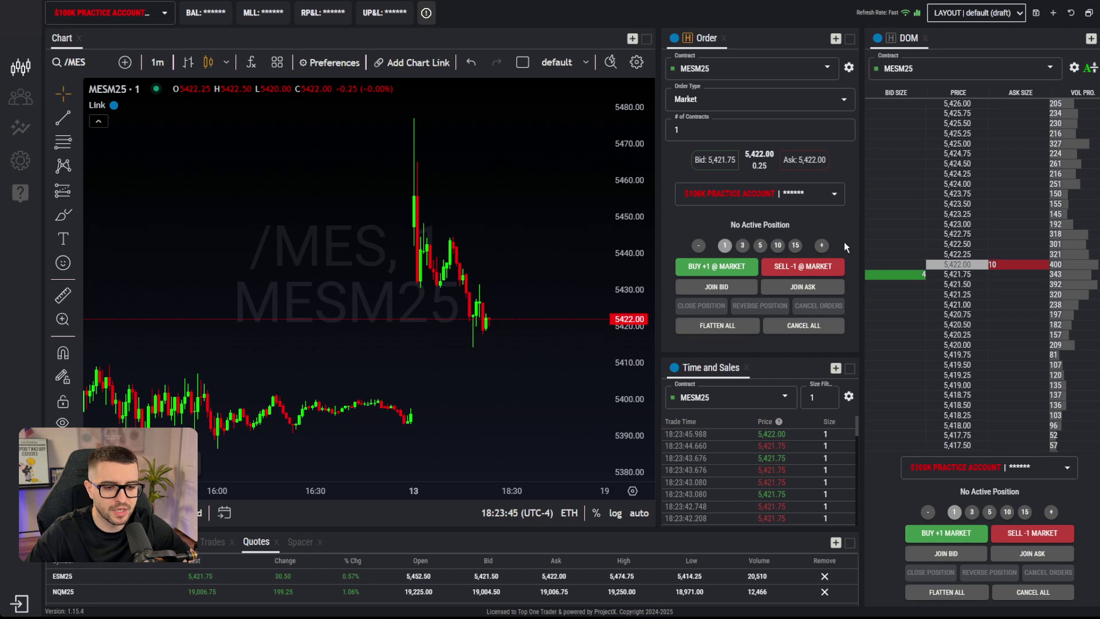
# - Enable Hide Reverse Position Button in the DOM / Order Card settings and save
pyautogui.click(849, 67)
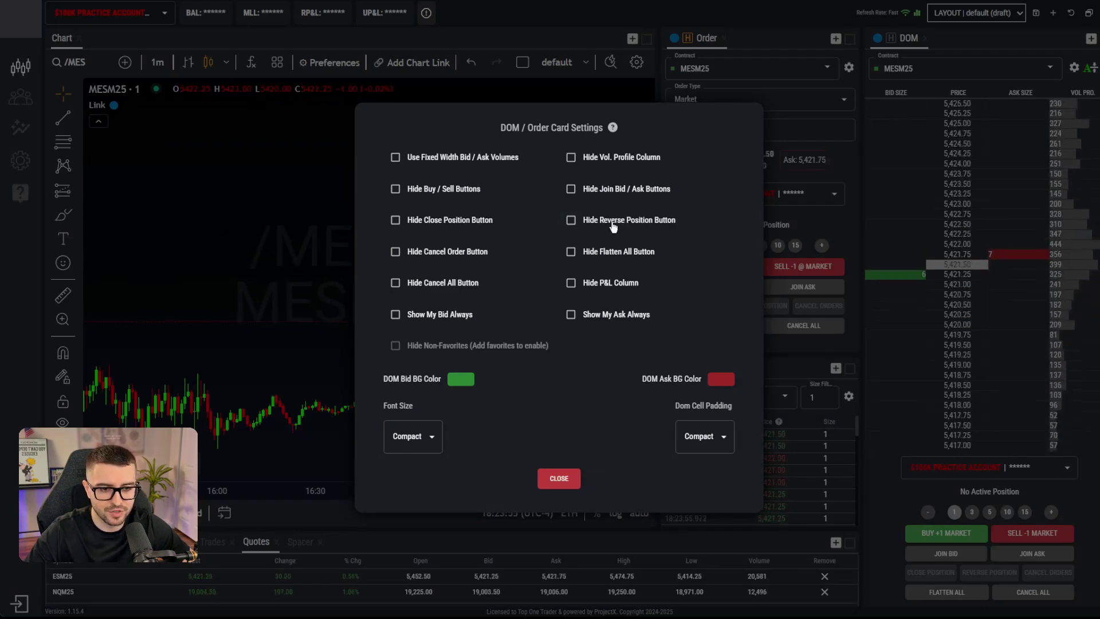
pyautogui.click(575, 221)
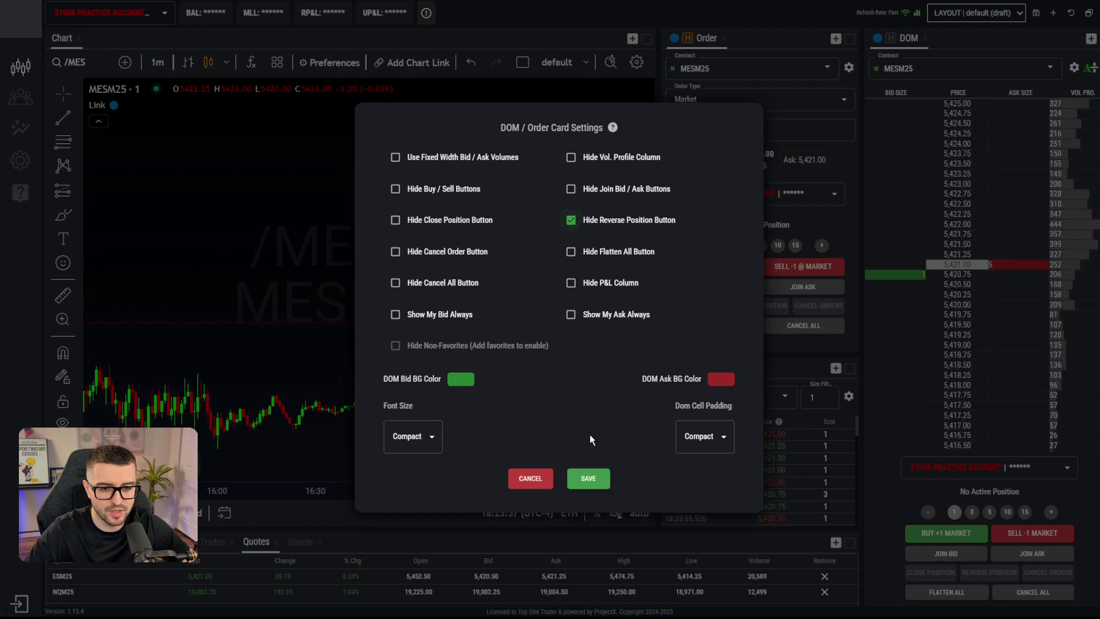
pyautogui.click(591, 479)
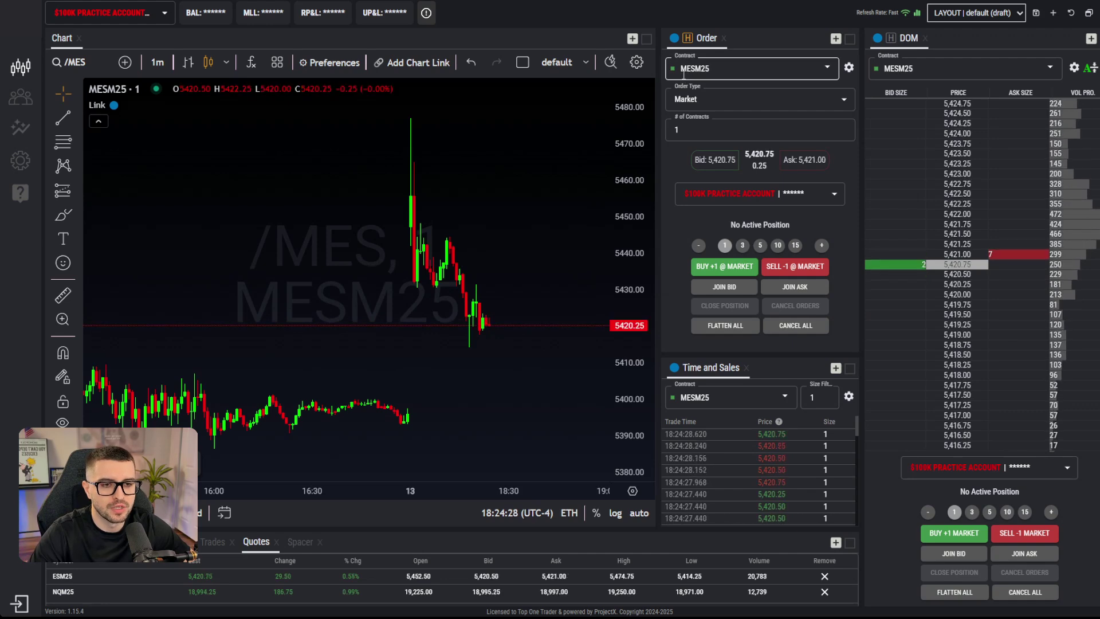
# - Keep Market as the order type and set # of Contracts to 2 (BUY +2 / SELL -2)
pyautogui.click(709, 101)
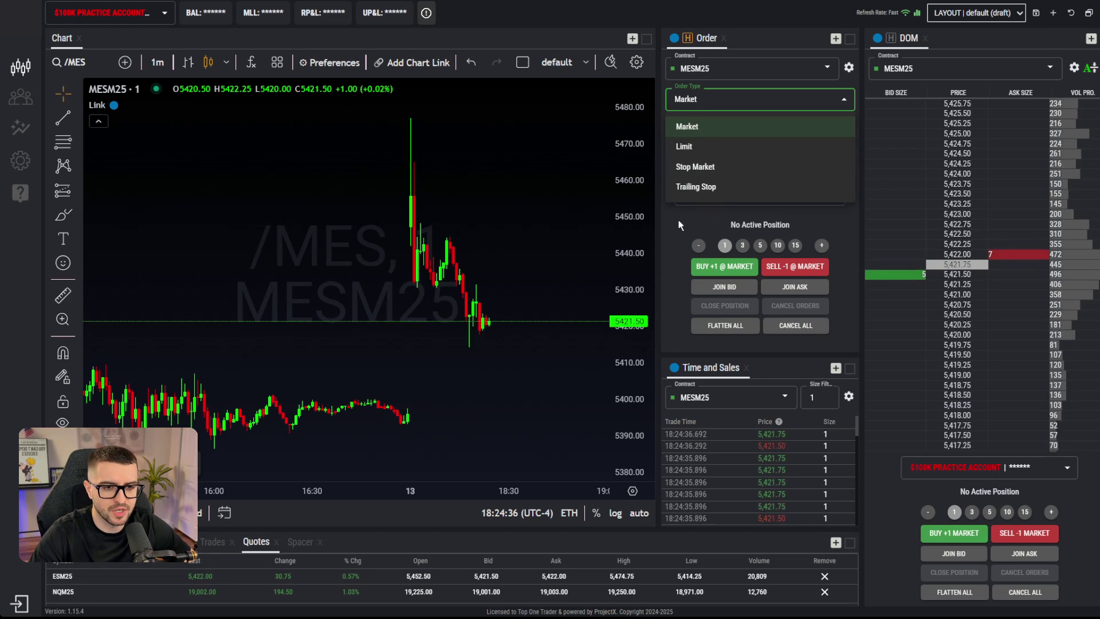
pyautogui.click(689, 128)
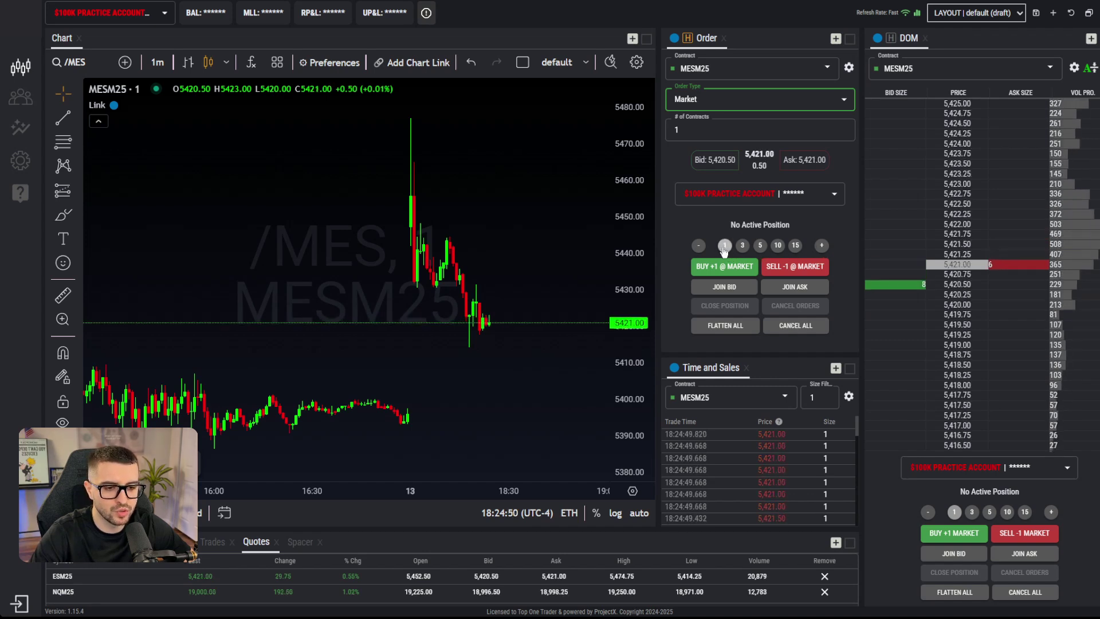
pyautogui.click(822, 245)
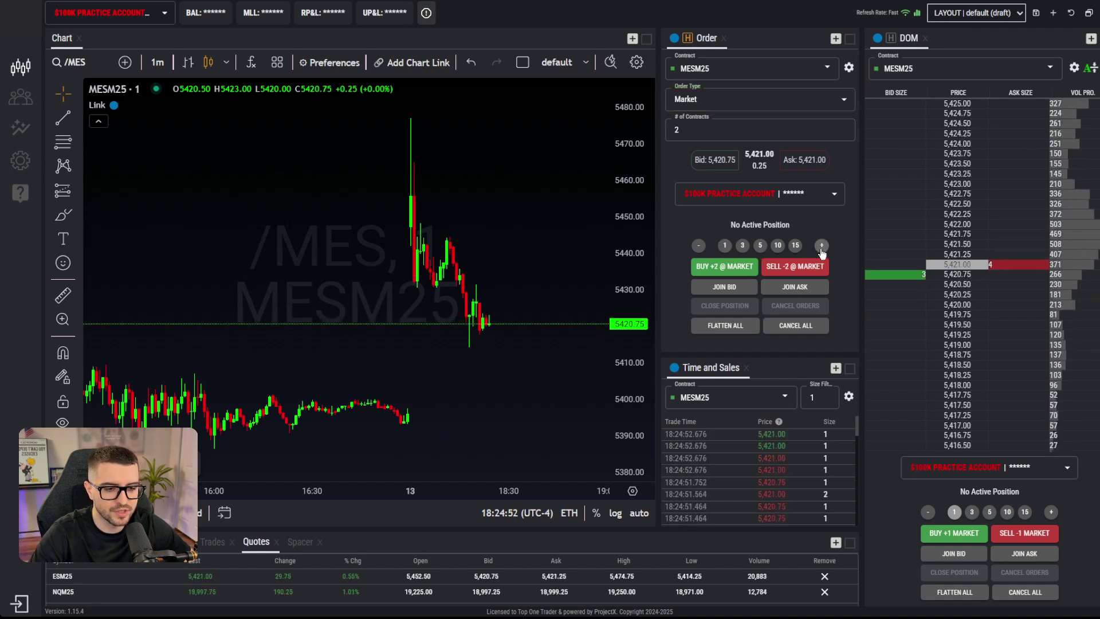
pyautogui.click(822, 246)
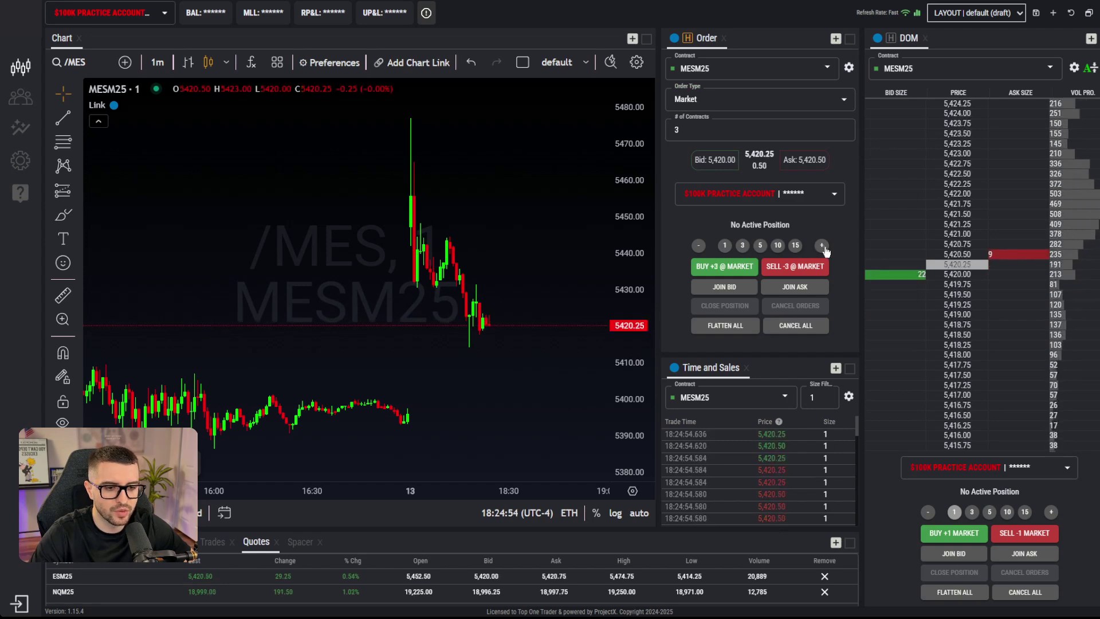
pyautogui.click(823, 246)
pyautogui.click(823, 247)
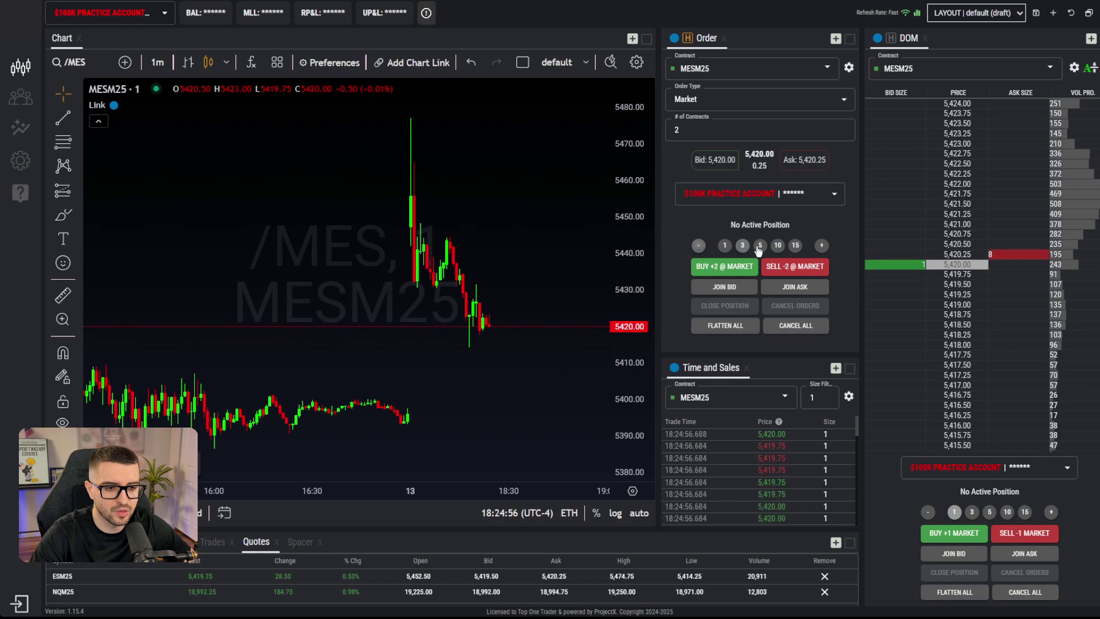
pyautogui.click(822, 247)
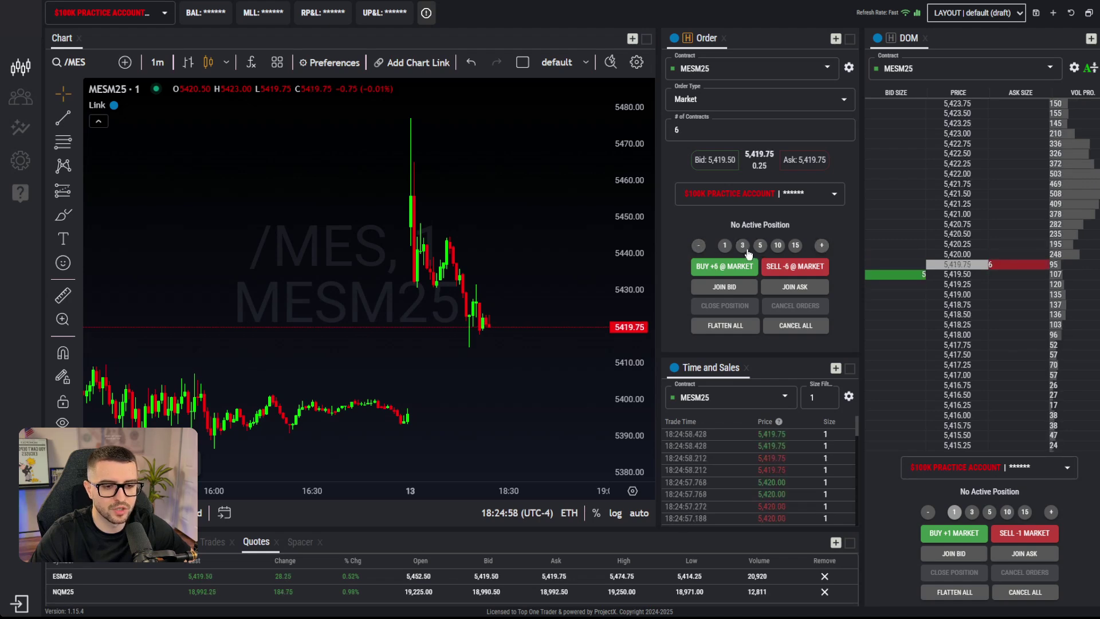
pyautogui.click(699, 246)
pyautogui.click(698, 247)
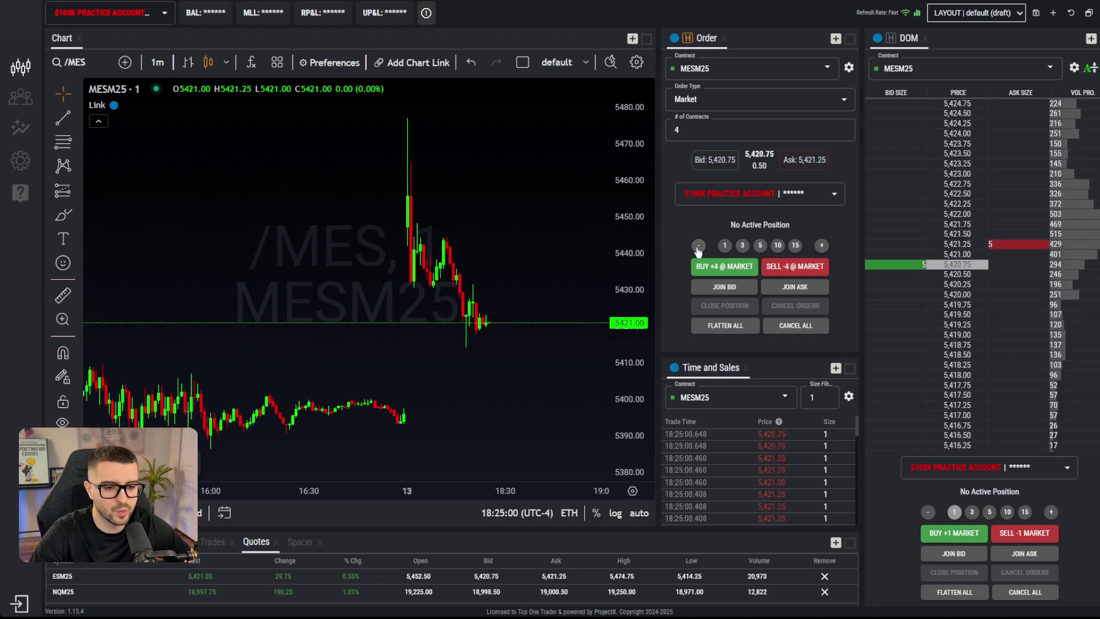
pyautogui.click(699, 246)
pyautogui.click(699, 246)
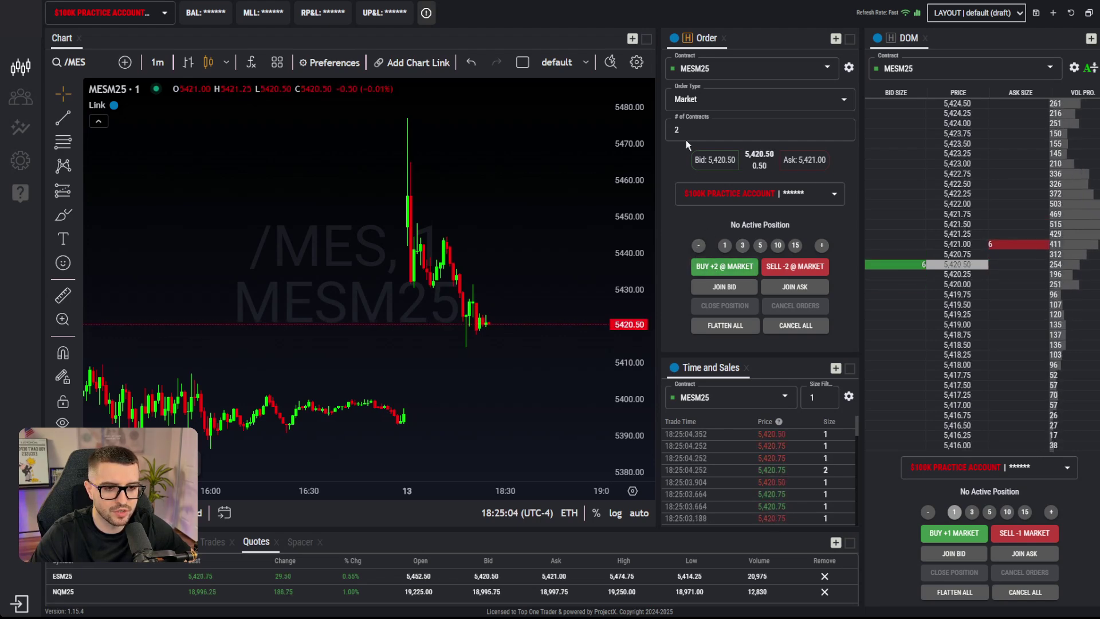
# - Buy 2 MES contracts at market and zoom in on the recent candles
pyautogui.click(717, 267)
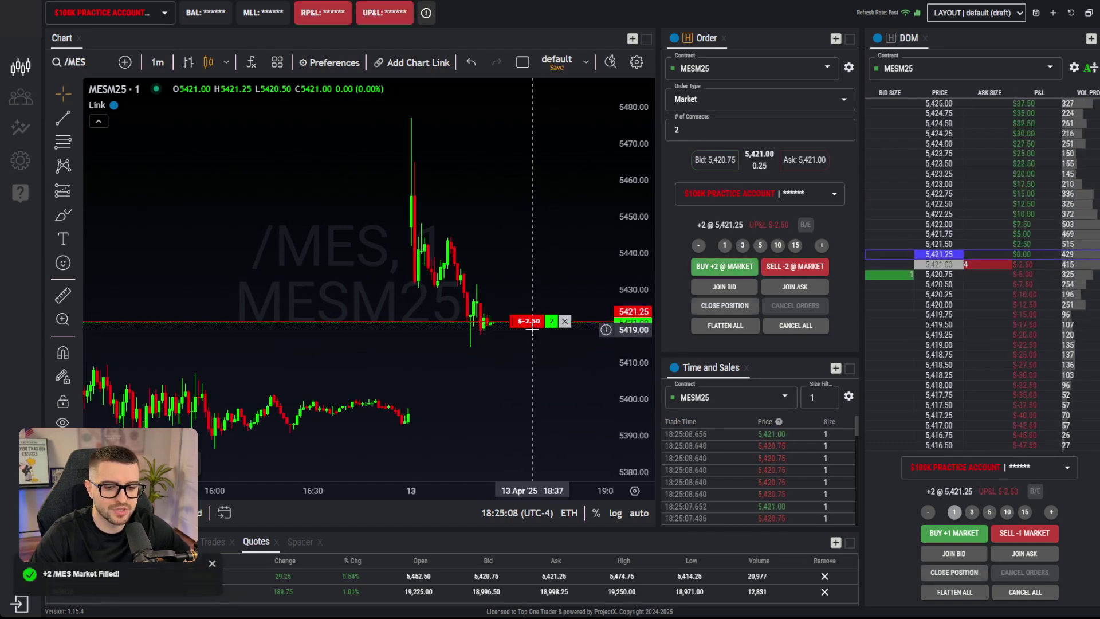
pyautogui.scroll(2, 532, 329)
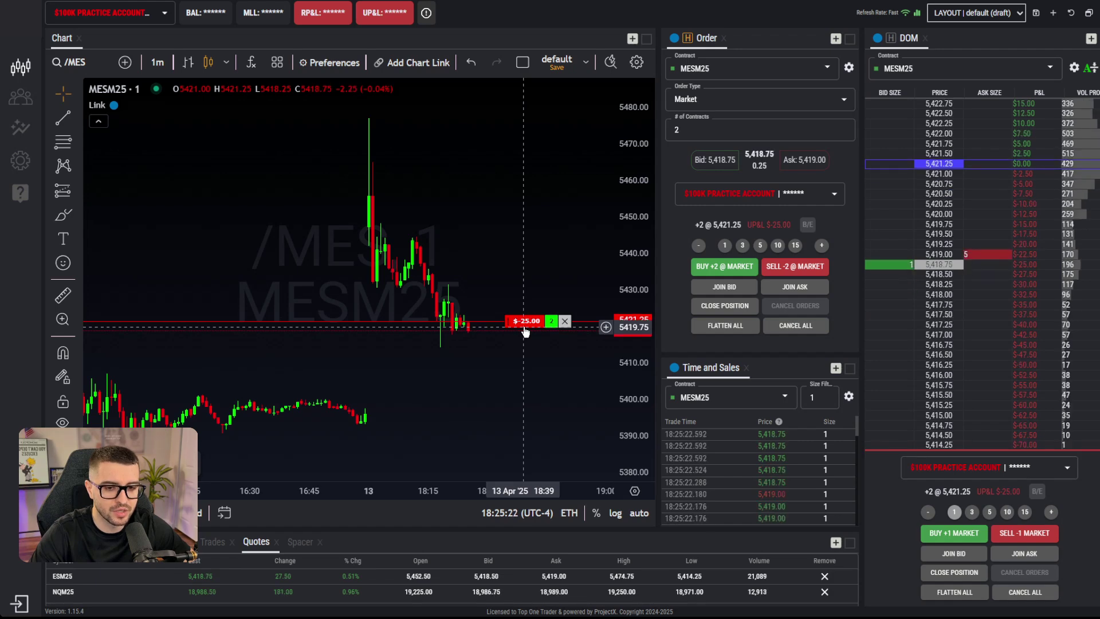
# - Set Chart Value Display Type to Points in chart preferences and save
pyautogui.click(337, 67)
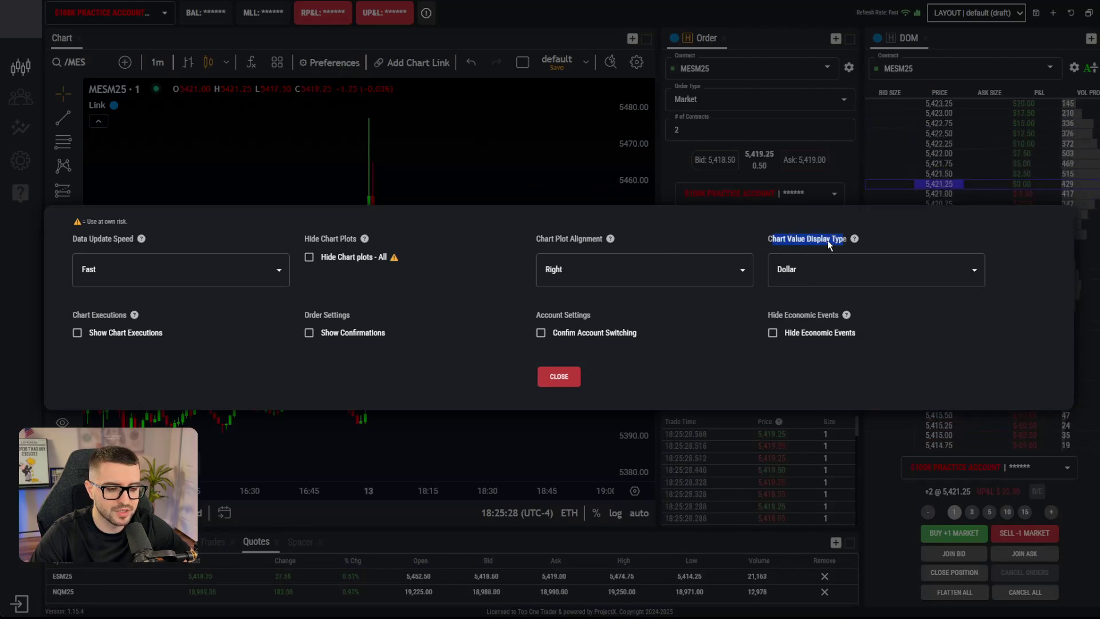
pyautogui.click(832, 276)
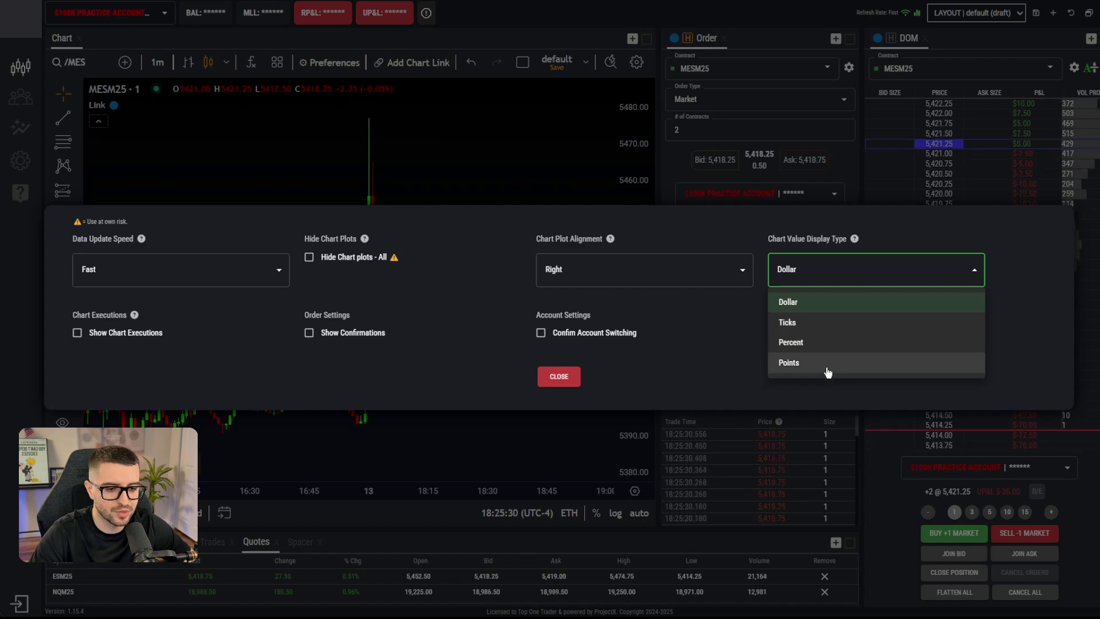
pyautogui.click(830, 366)
pyautogui.click(589, 376)
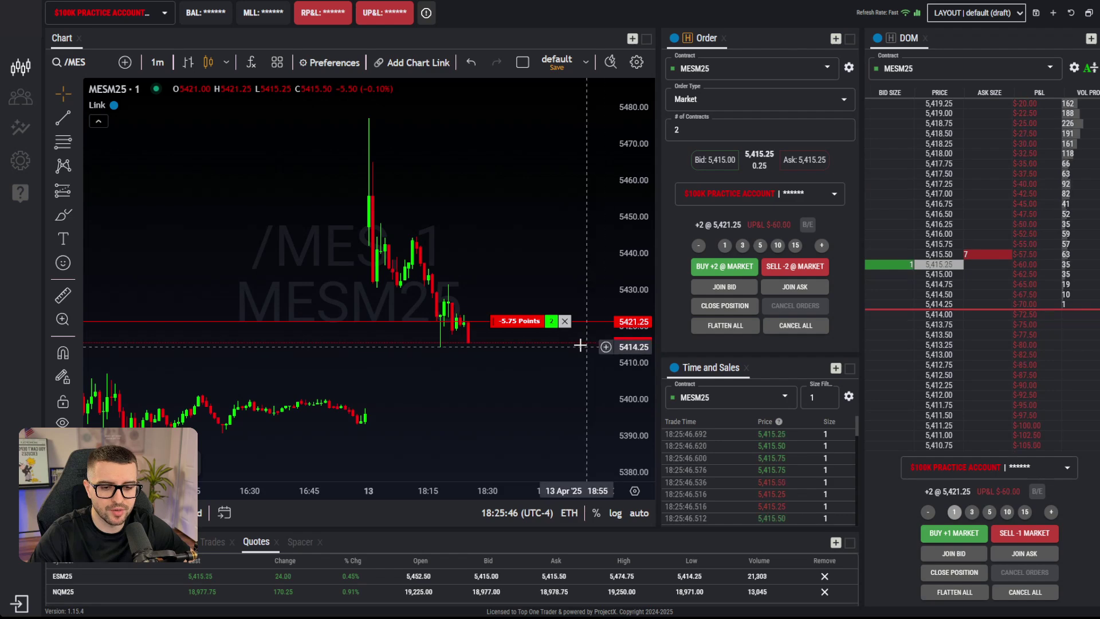
# - Drag out a stop at 5,395.00 and a take profit at 5,470.00 for the 2-contract long
pyautogui.moveTo(512, 327); pyautogui.dragTo(481, 417)
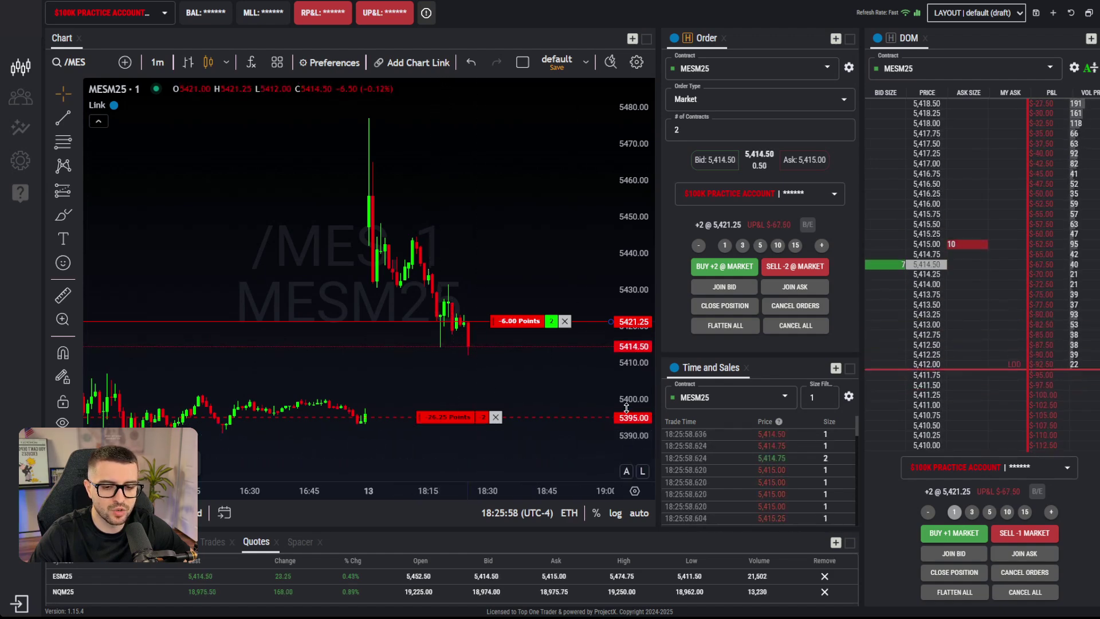
pyautogui.moveTo(504, 322); pyautogui.dragTo(457, 250)
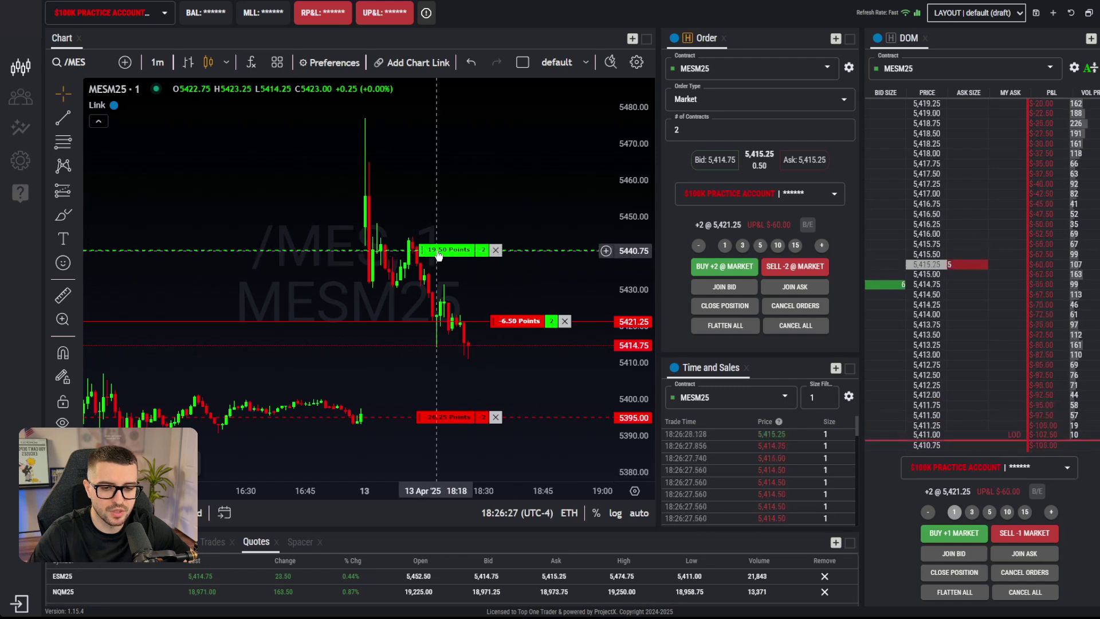
pyautogui.moveTo(442, 250); pyautogui.dragTo(439, 144)
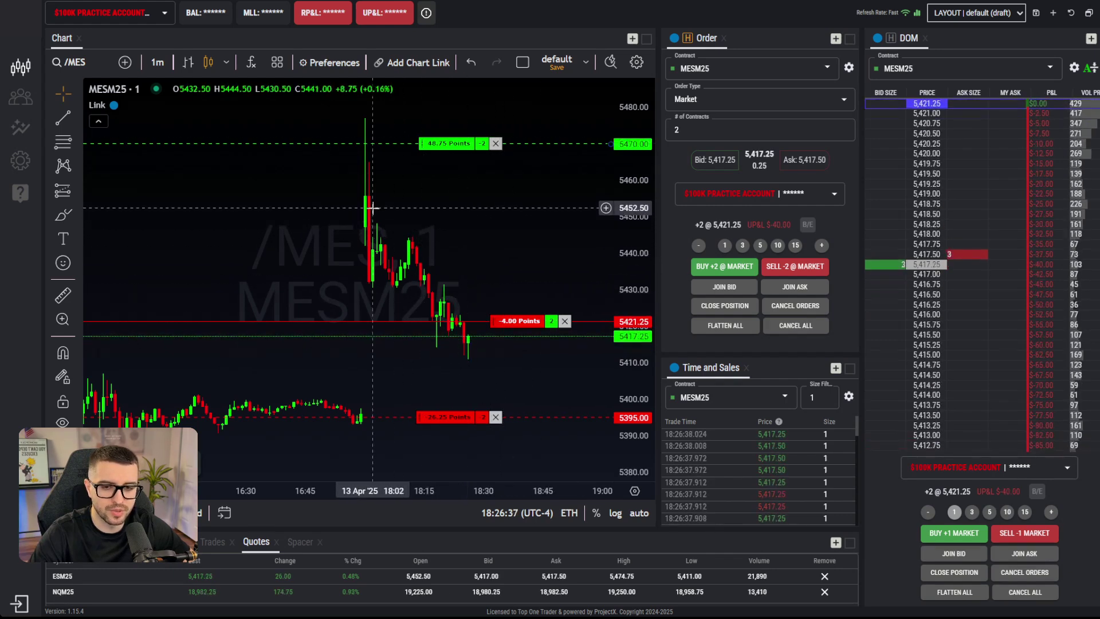
# - Place a Limit Sell 1 at 5,444.25 from the chart's right-click menu
pyautogui.rightClick(435, 238)
pyautogui.moveTo(505, 279)
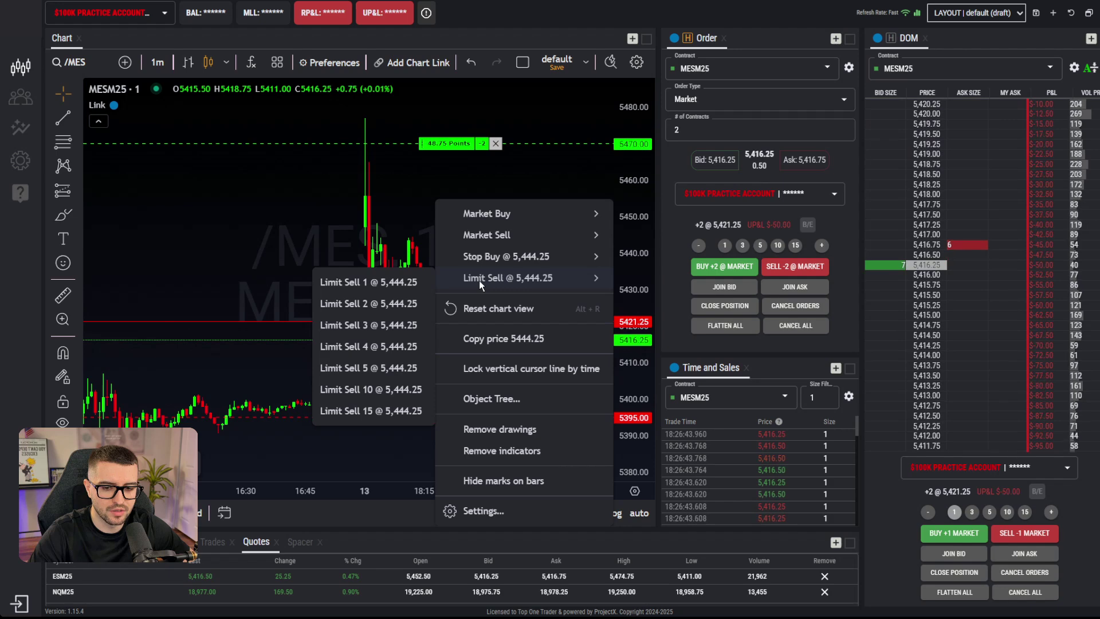
pyautogui.click(365, 284)
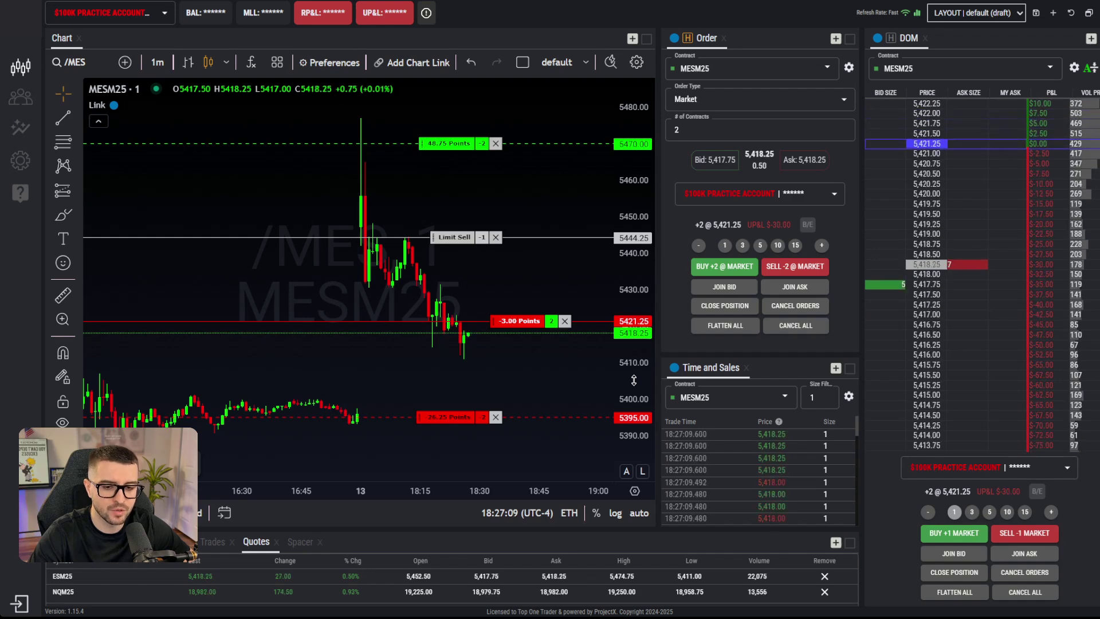
# - Nudge the stop to 5392.75, the target to 5469.25 and the limit sell to 5444.00
pyautogui.moveTo(454, 417); pyautogui.dragTo(464, 426)
pyautogui.moveTo(452, 143); pyautogui.dragTo(455, 146)
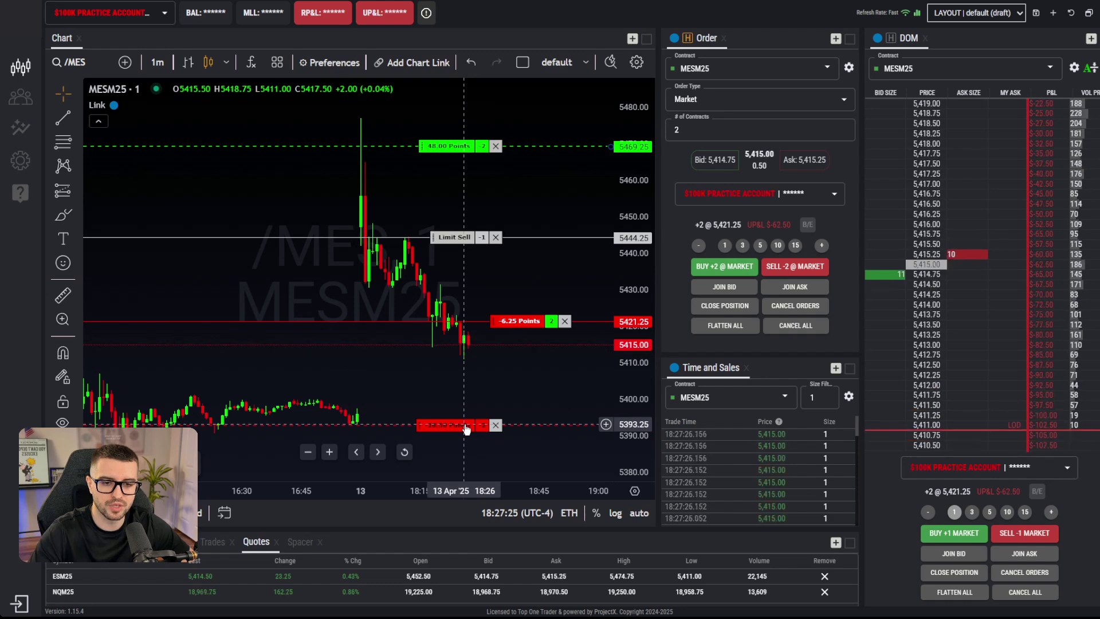
pyautogui.moveTo(457, 237); pyautogui.dragTo(461, 239)
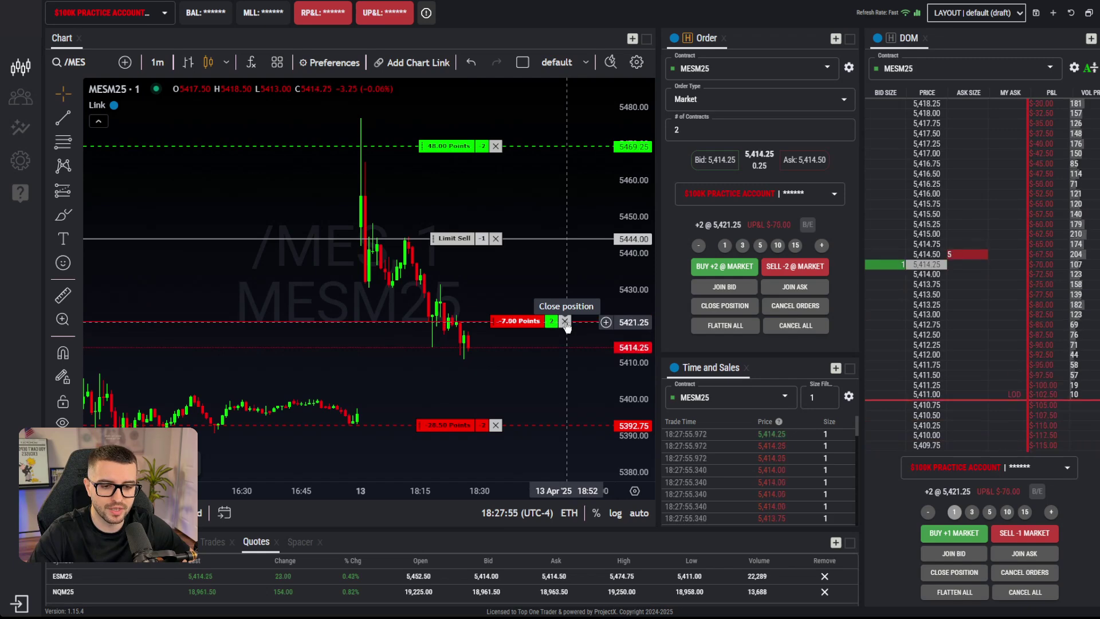
# - Close the 2-contract MES long and cancel the 1-contract limit sell at 5444.00
pyautogui.click(565, 321)
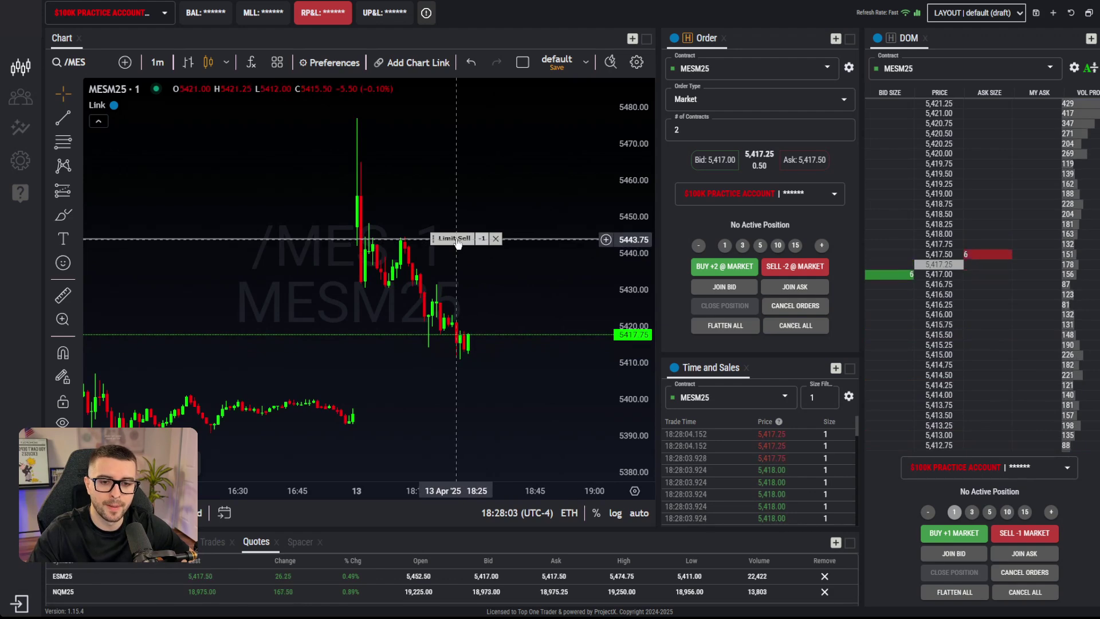
pyautogui.moveTo(463, 240); pyautogui.dragTo(458, 244)
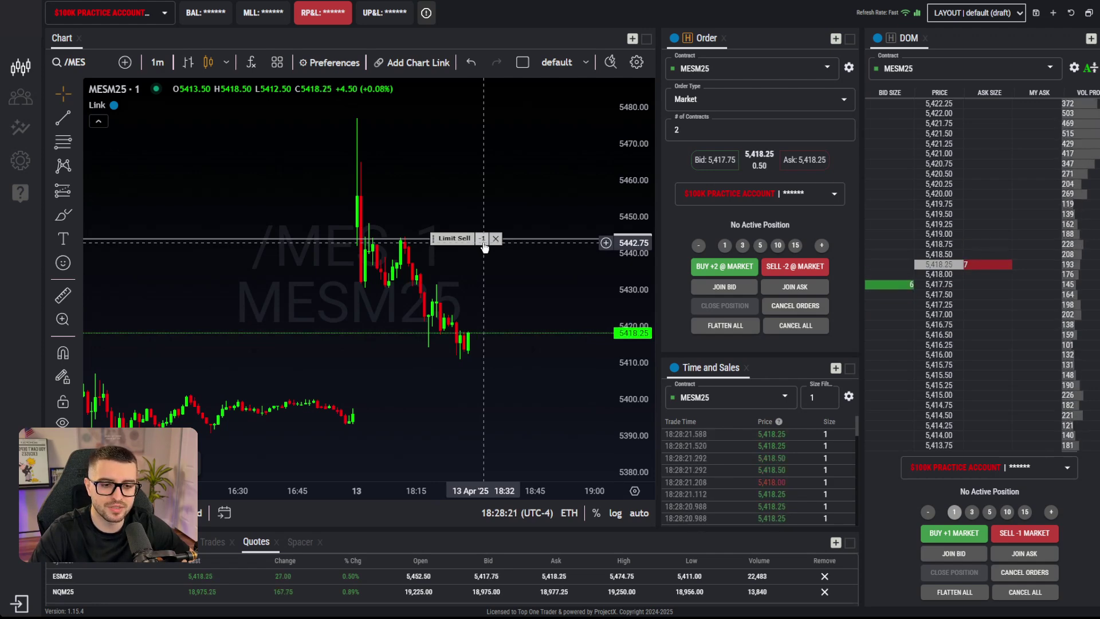
pyautogui.click(796, 326)
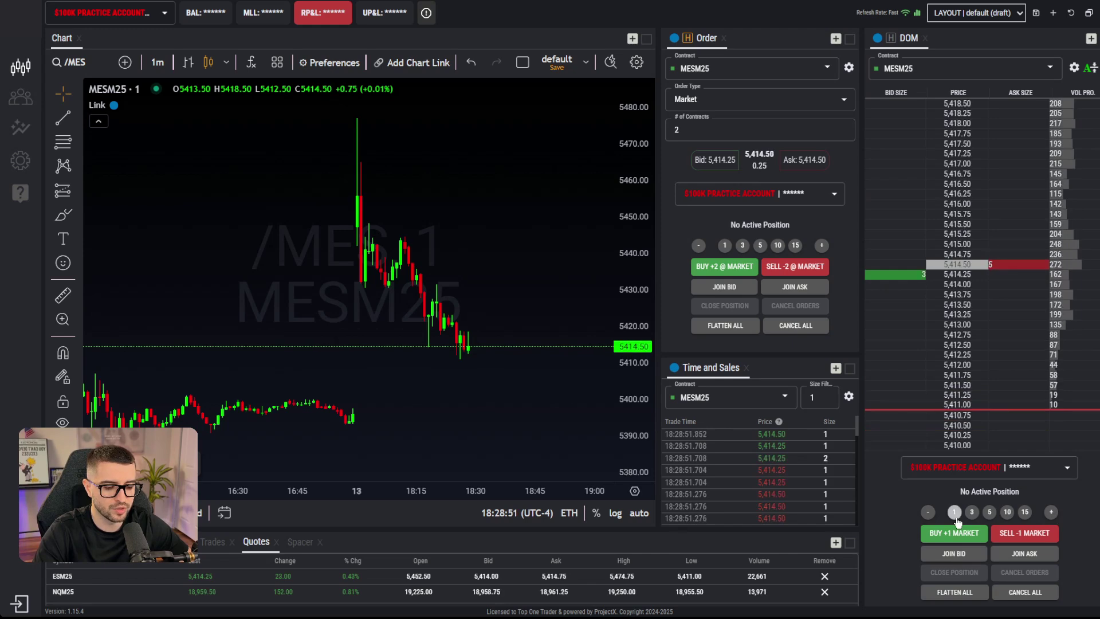
# - Sell 1 MES contract at market from the DOM, then buy it back to go flat
pyautogui.click(1025, 533)
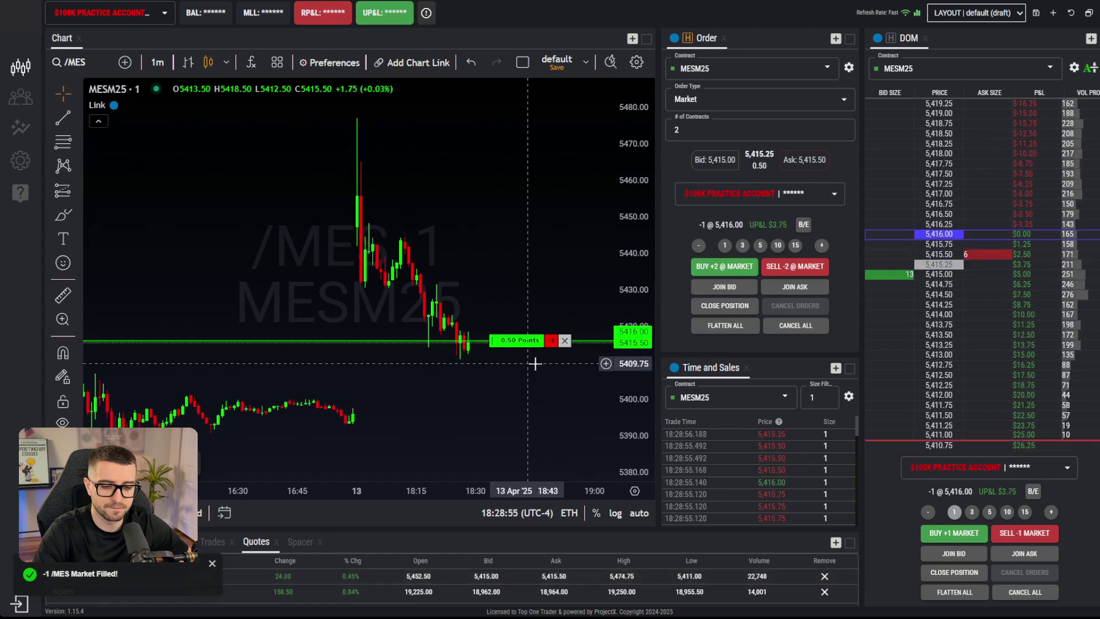
pyautogui.click(957, 539)
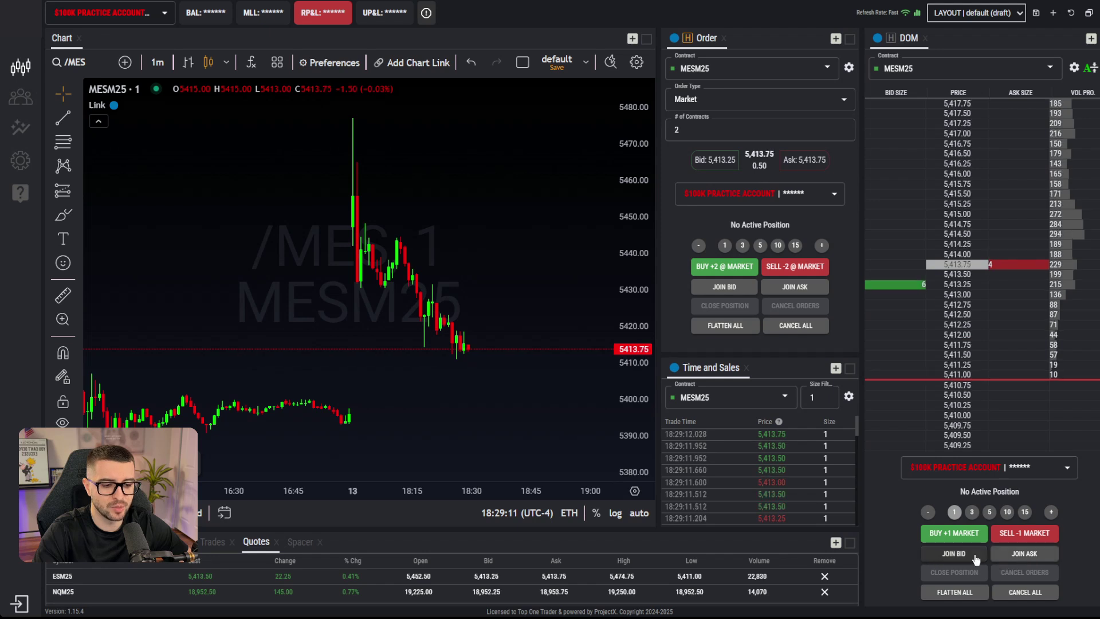
pyautogui.click(770, 101)
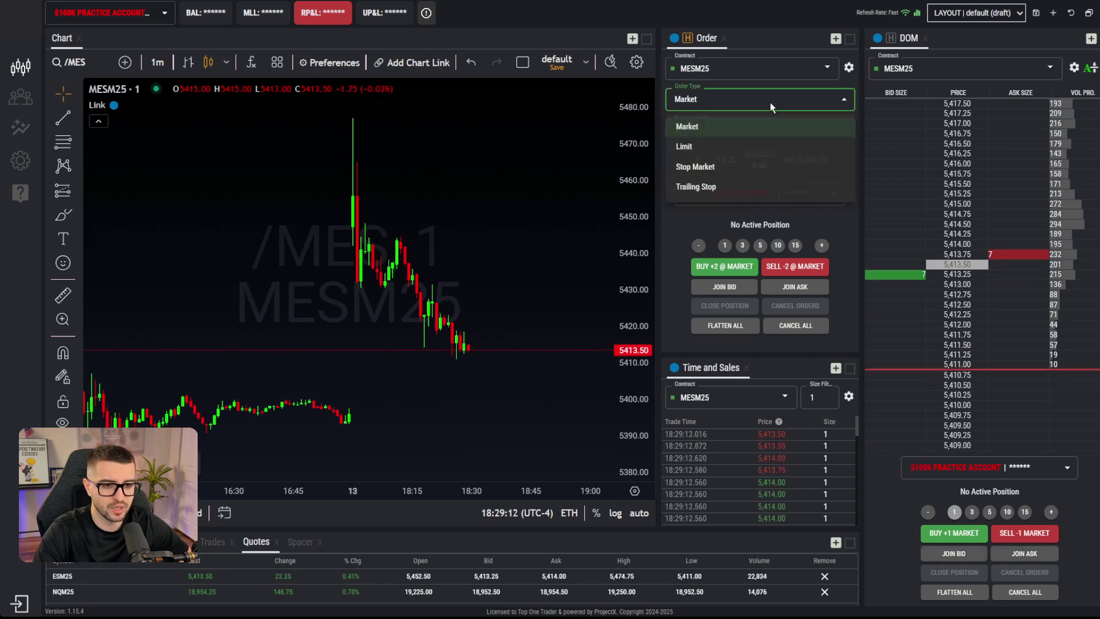
pyautogui.click(718, 151)
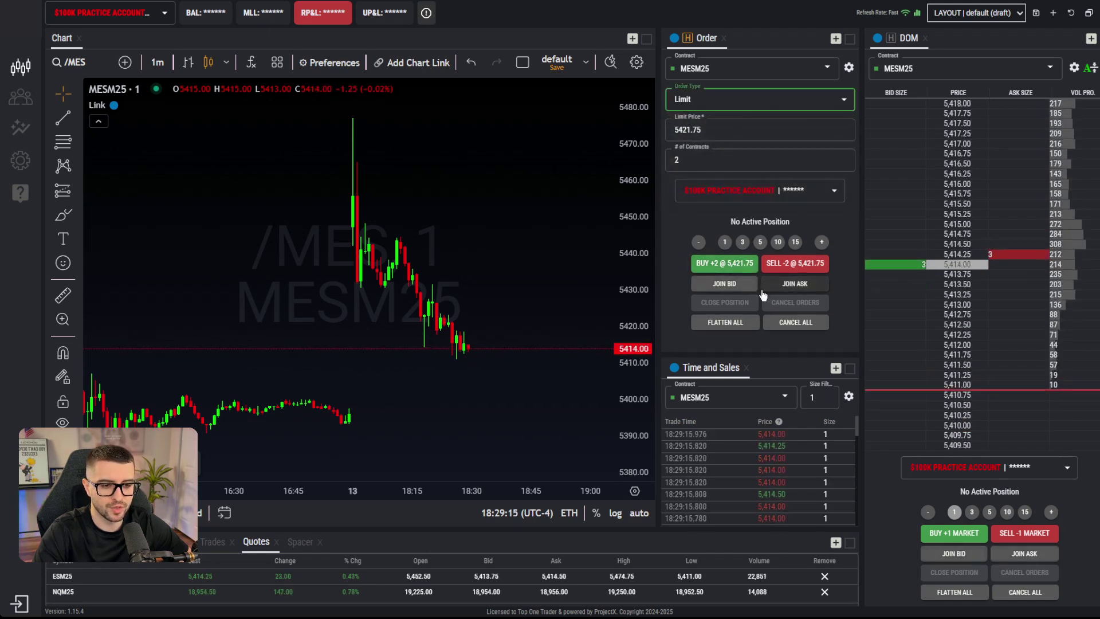
pyautogui.click(753, 99)
pyautogui.click(751, 126)
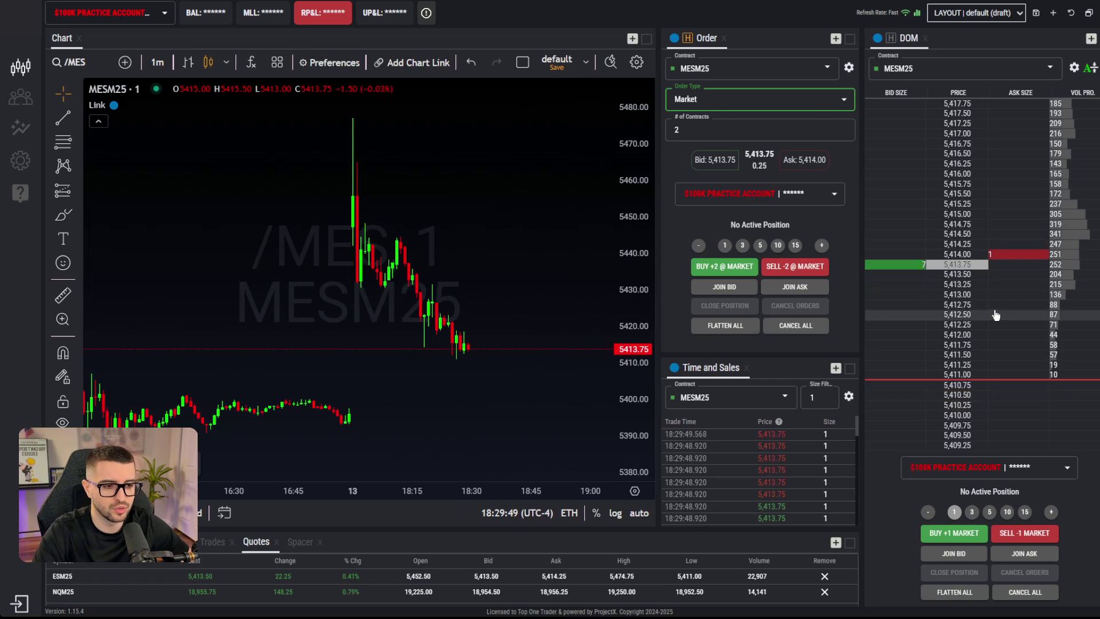
# - Re-centre the DOM ladder and place a one-contract limit sell at 5,430.00
pyautogui.click(1091, 75)
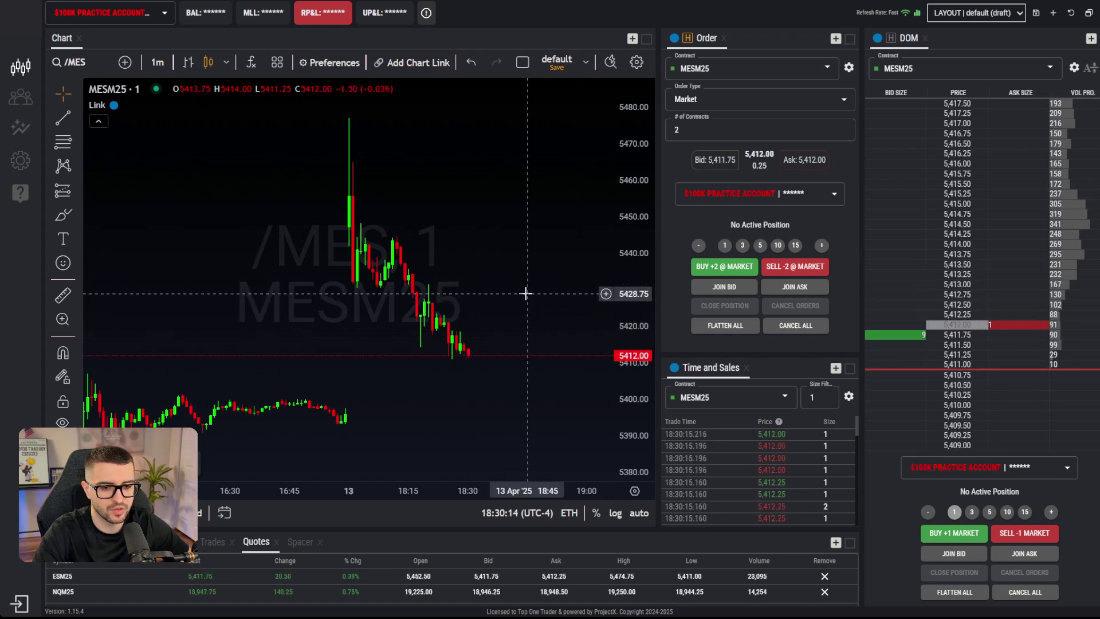
pyautogui.scroll(5, 1019, 332)
pyautogui.scroll(5, 1019, 329)
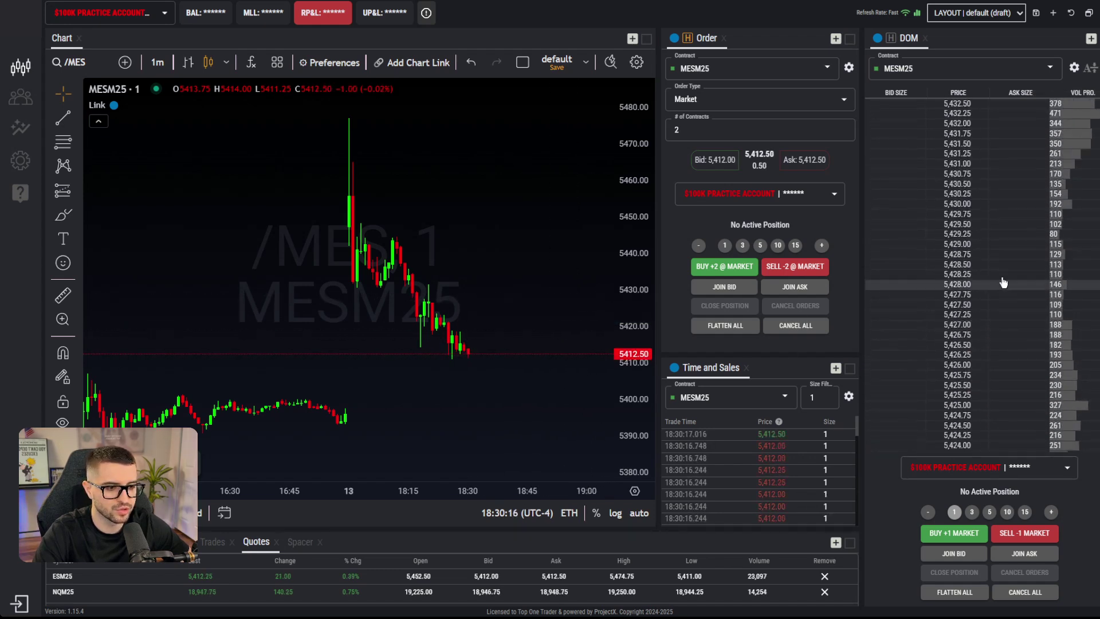
pyautogui.click(1011, 208)
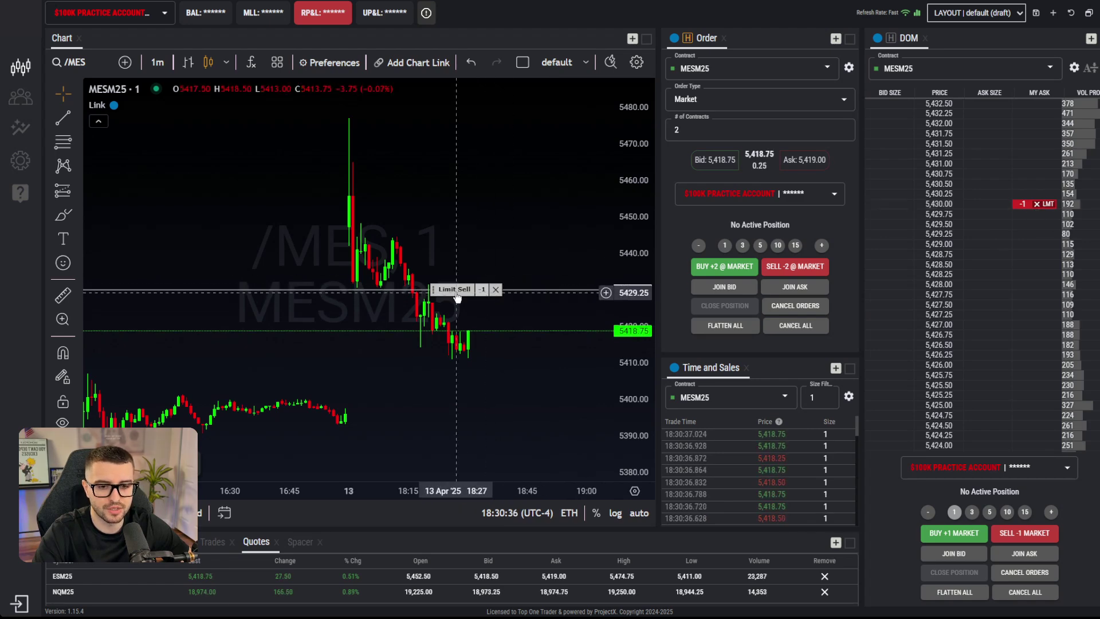
# - Lower the limit sell to 5,428.50, then cancel it from the chart
pyautogui.moveTo(484, 293)
pyautogui.mouseDown()
pyautogui.moveTo(602, 263)
pyautogui.moveTo(467, 292)
pyautogui.mouseUp()
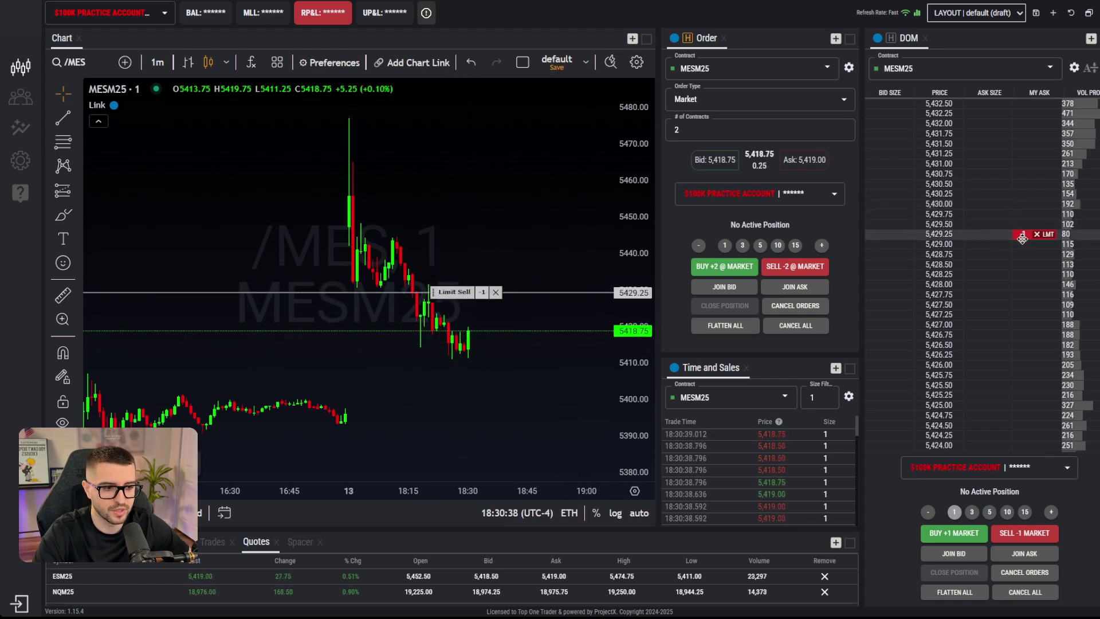
pyautogui.moveTo(1024, 235); pyautogui.dragTo(1022, 263)
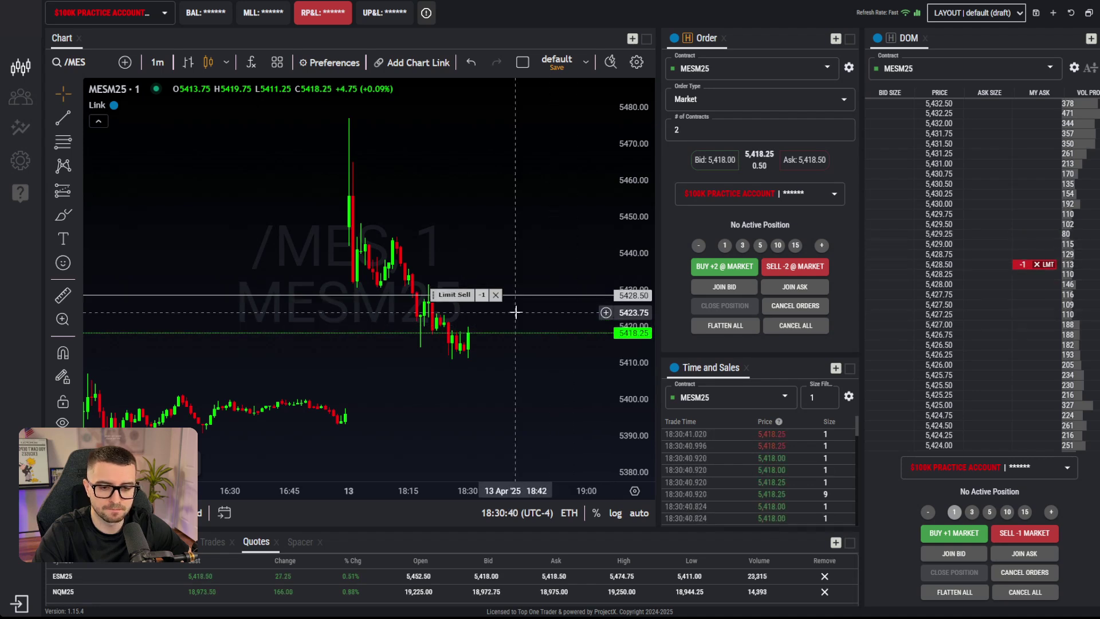
pyautogui.click(495, 295)
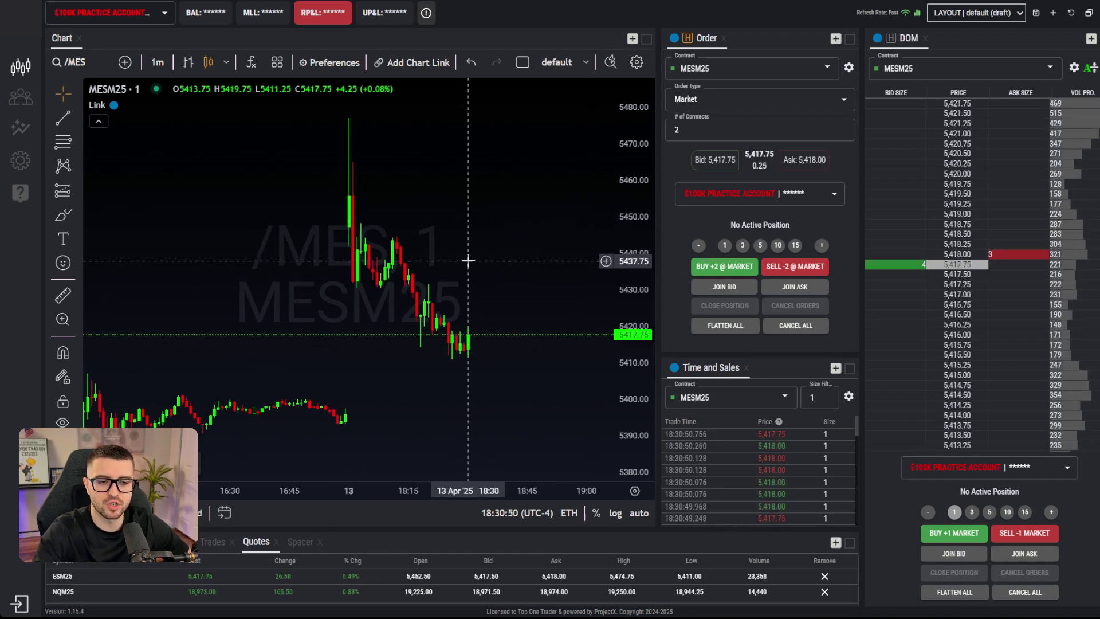
# - Buy one MES contract at market from the chart's right-click menu
pyautogui.rightClick(466, 323)
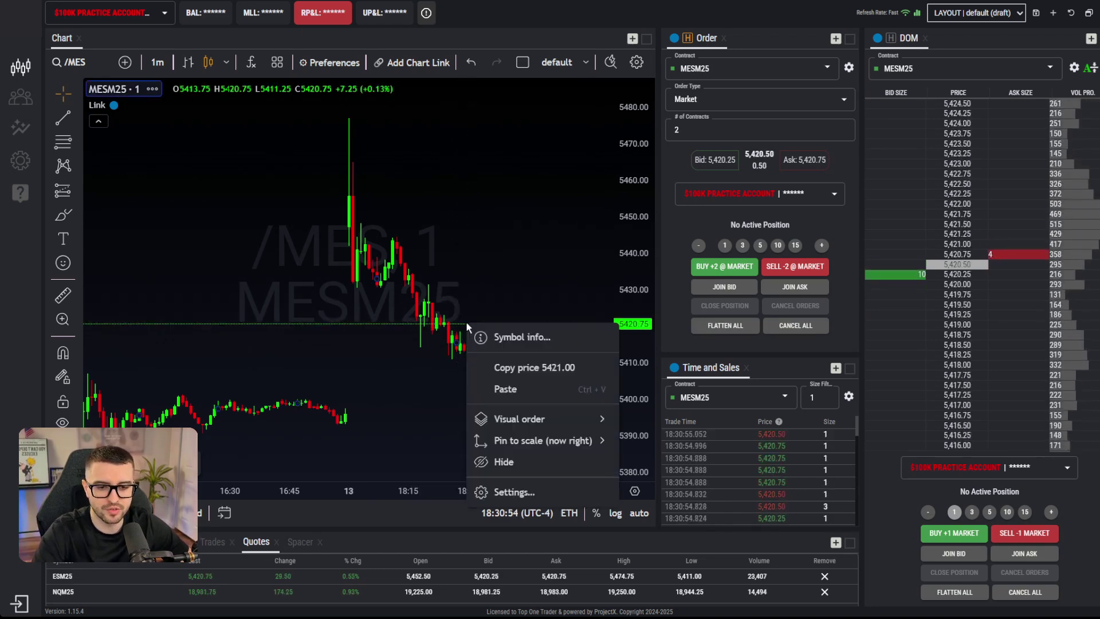
pyautogui.click(468, 310)
pyautogui.rightClick(468, 310)
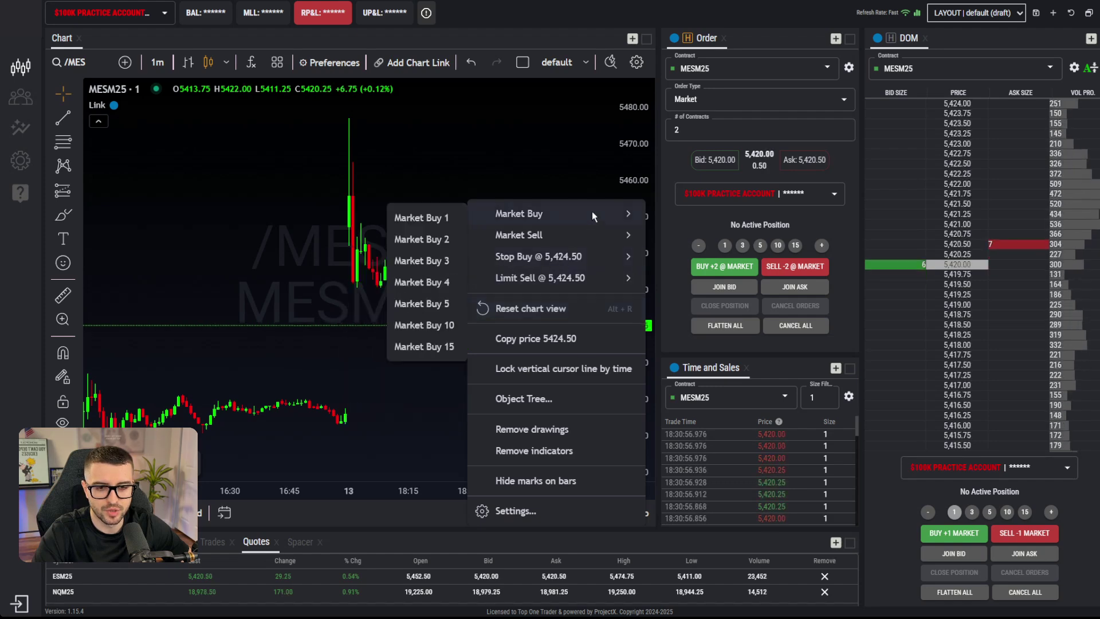
pyautogui.moveTo(579, 240)
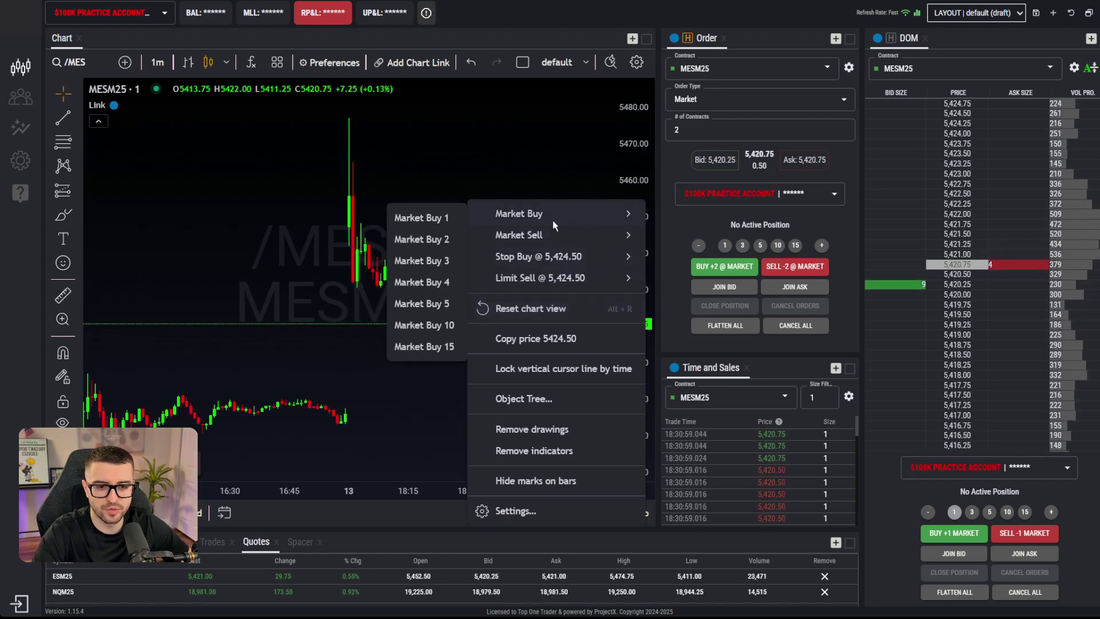
pyautogui.click(436, 218)
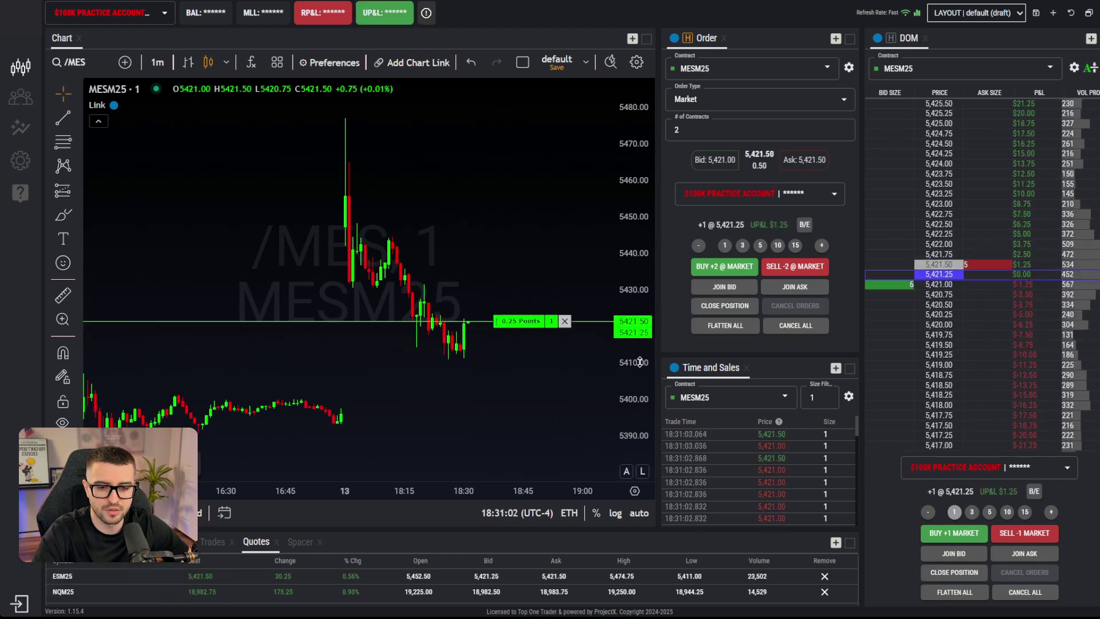
# - Bracket the long with a one-lot limit sell at 5,436 and a stop sell at 5,404.25
pyautogui.rightClick(445, 268)
pyautogui.moveTo(442, 273)
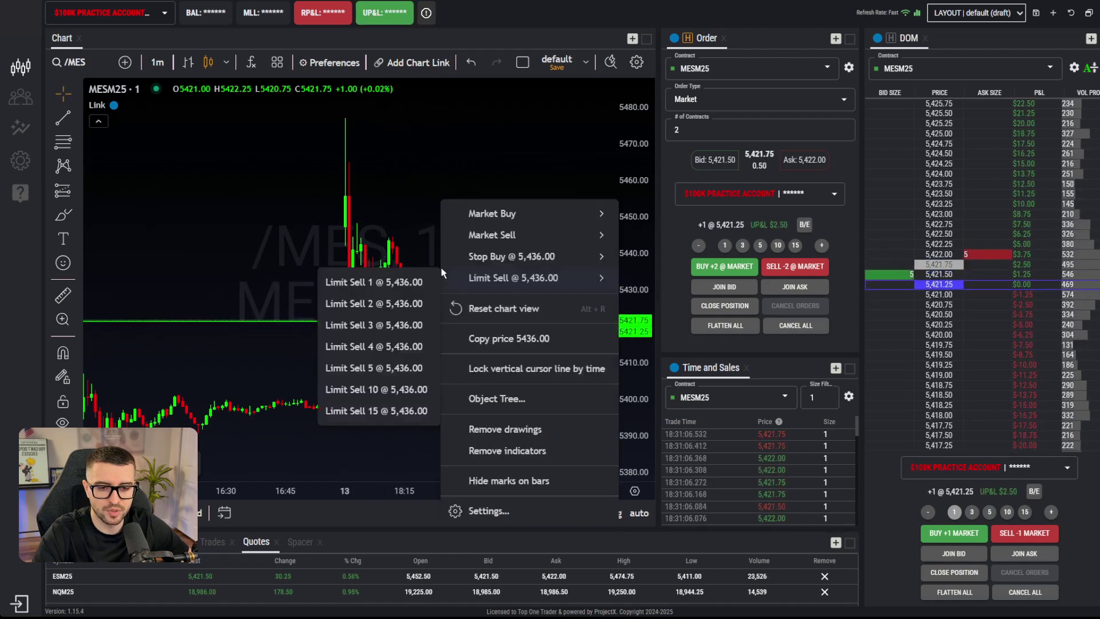
pyautogui.click(488, 280)
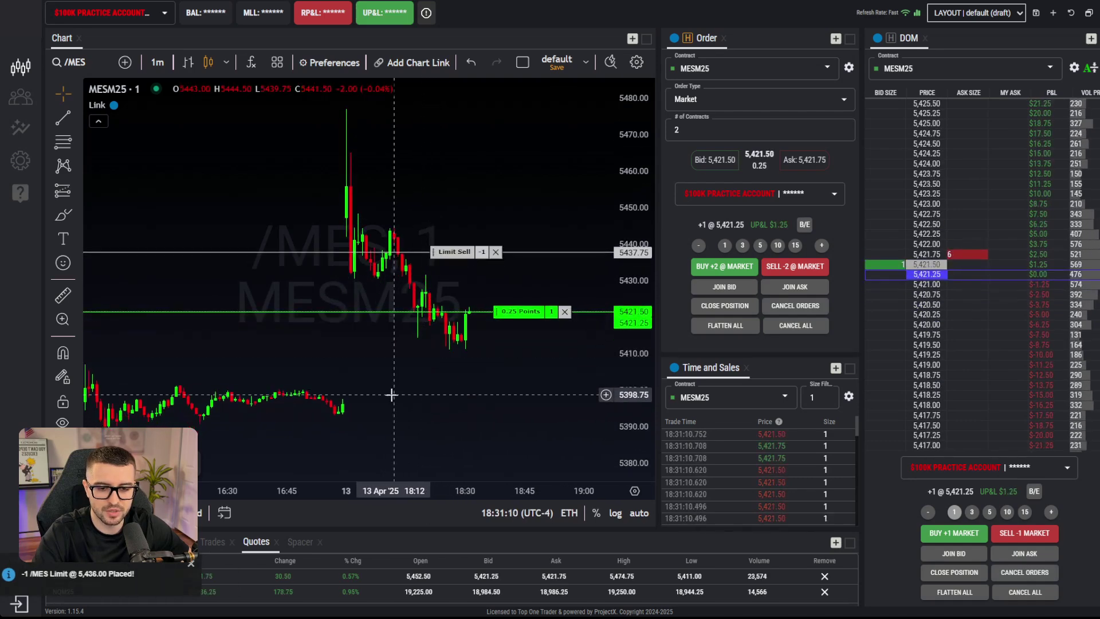
pyautogui.rightClick(401, 373)
pyautogui.moveTo(502, 259)
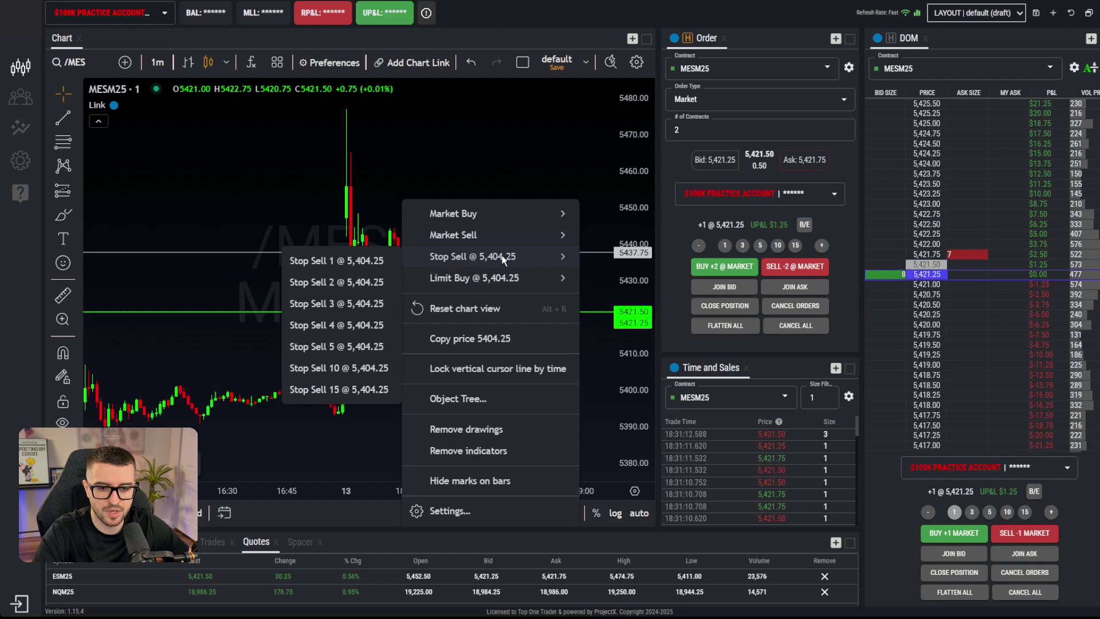
pyautogui.click(338, 261)
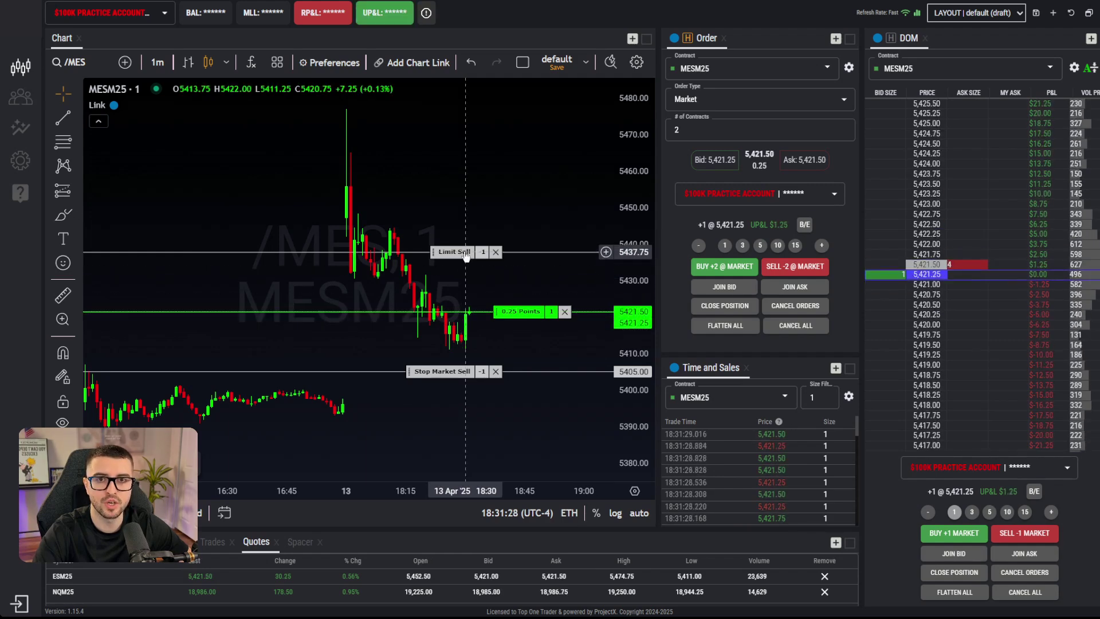
# - Drag the stop sell down to 5,403.25, then cancel all working bracket orders
pyautogui.moveTo(449, 375); pyautogui.dragTo(450, 381)
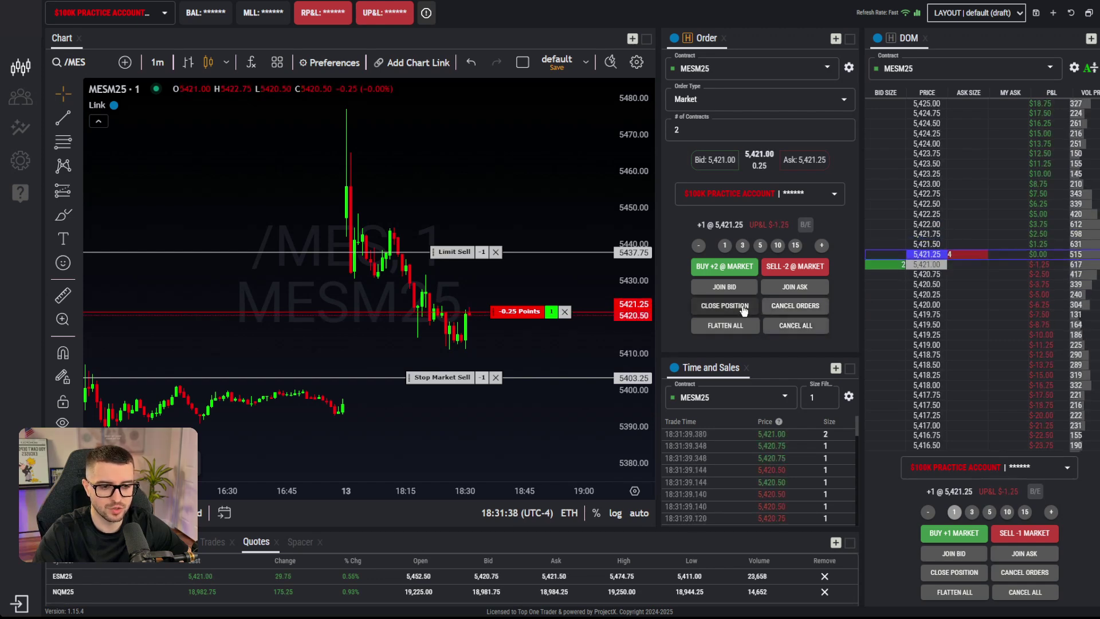
pyautogui.click(794, 306)
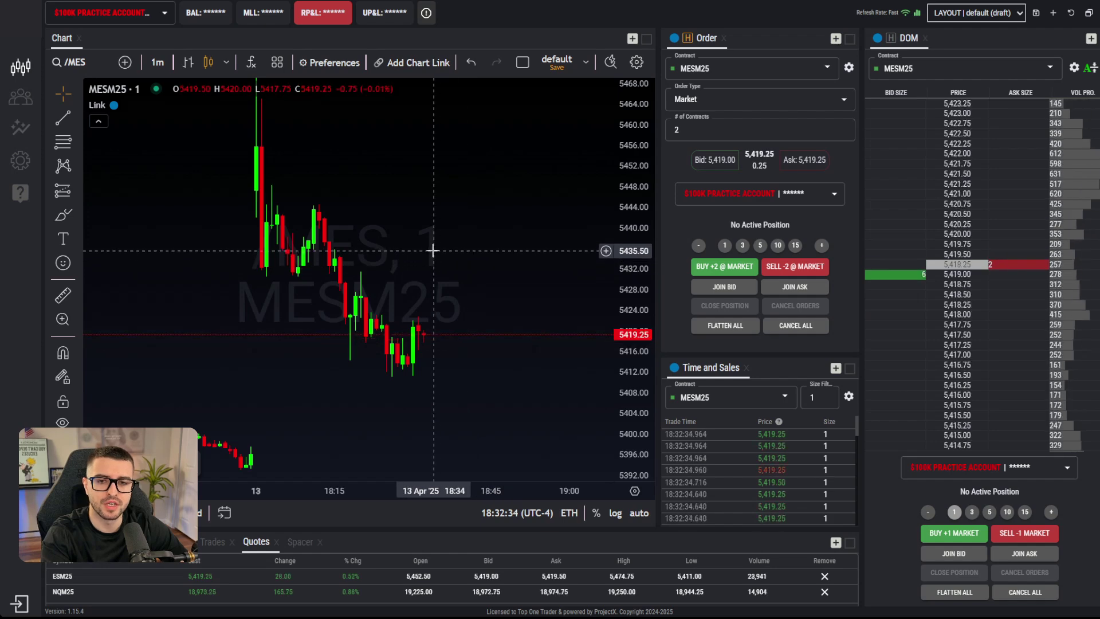
# - Enable Show Chart Executions in Preferences, save, and zoom the chart to view the fill markers
pyautogui.click(328, 63)
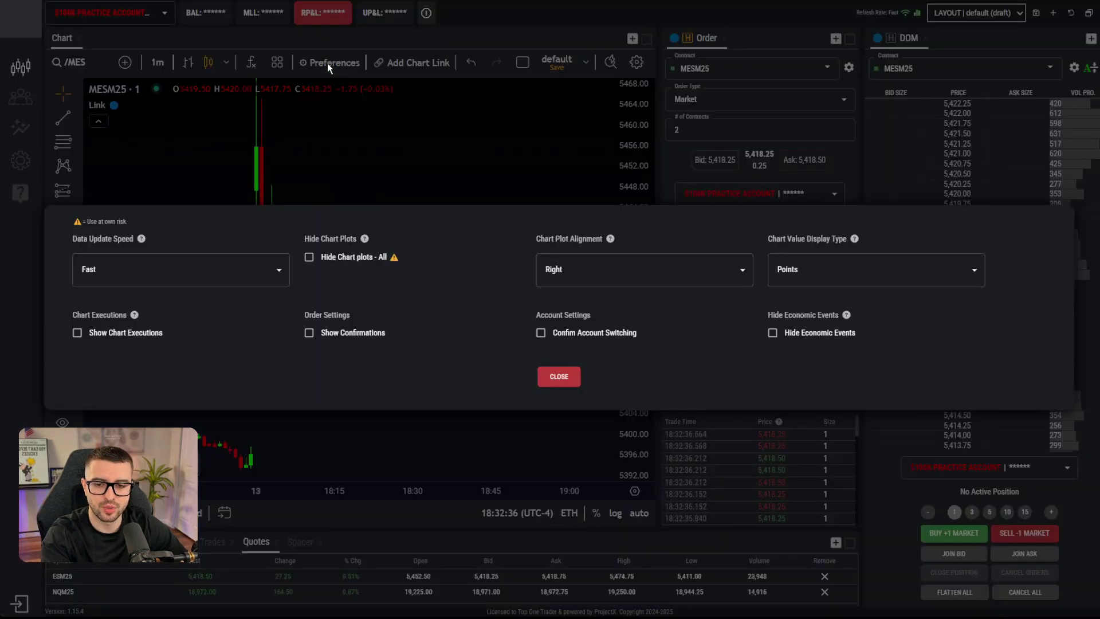
pyautogui.click(77, 333)
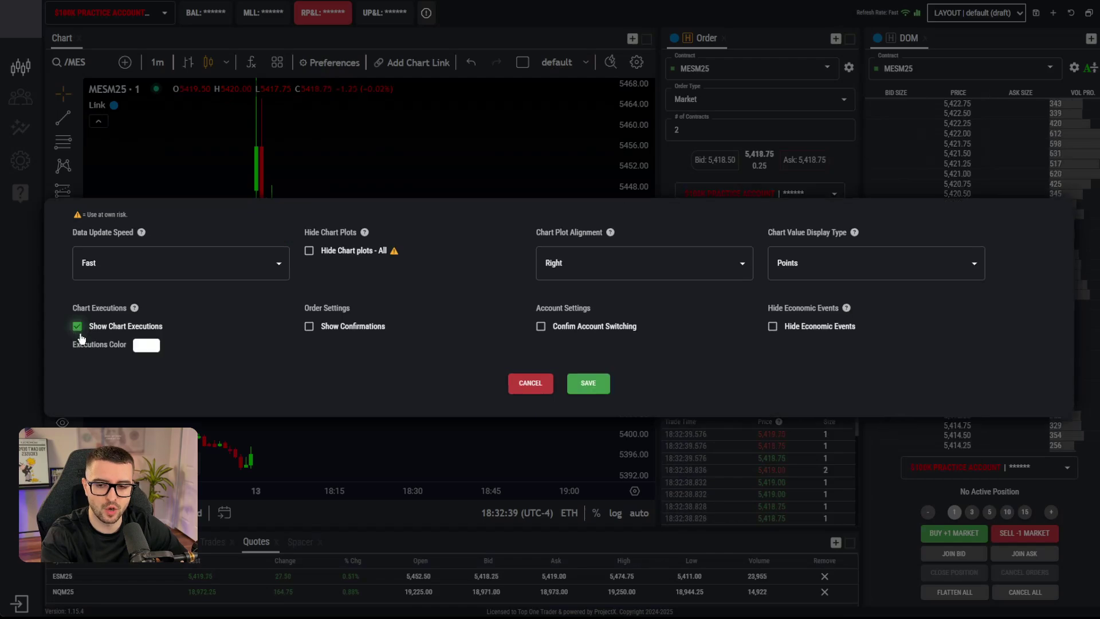
pyautogui.click(588, 385)
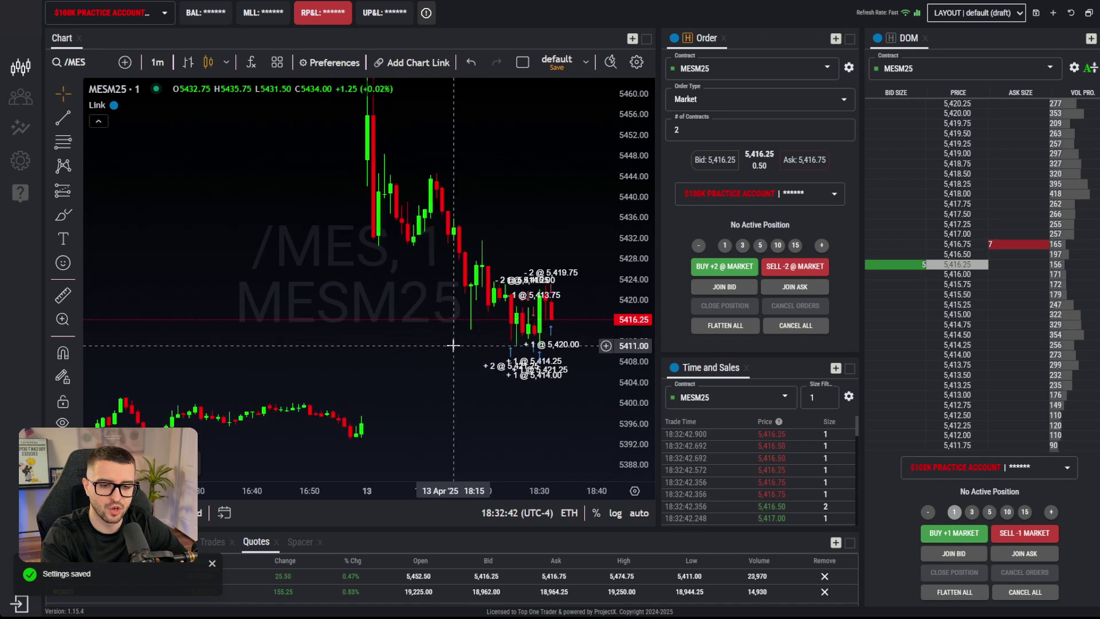
pyautogui.scroll(2, 453, 346)
pyautogui.scroll(2, 457, 350)
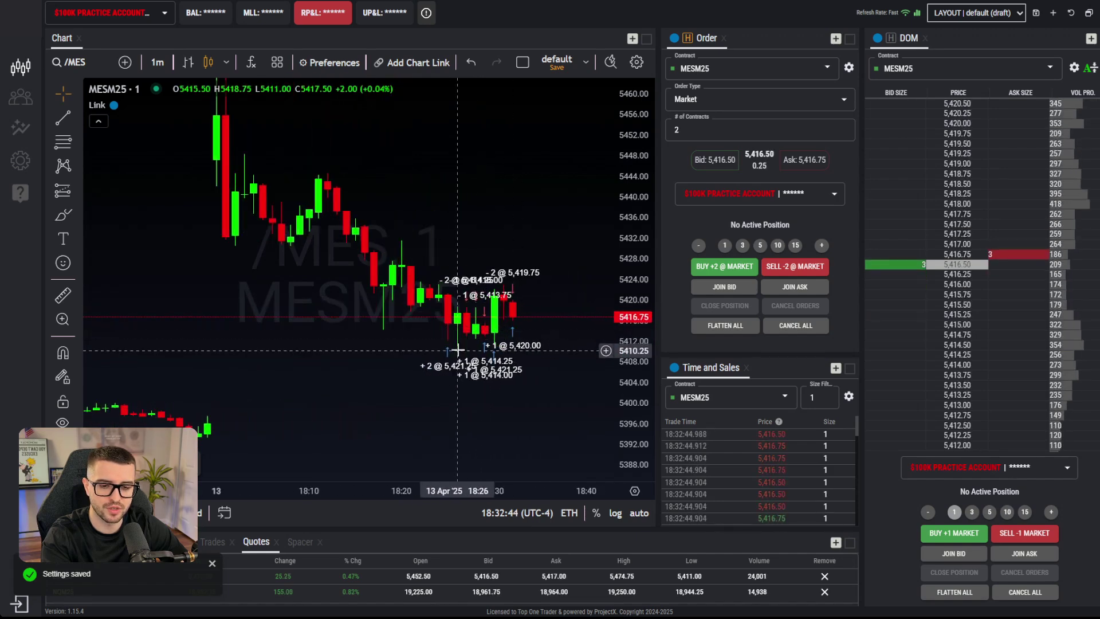
pyautogui.scroll(1, 447, 360)
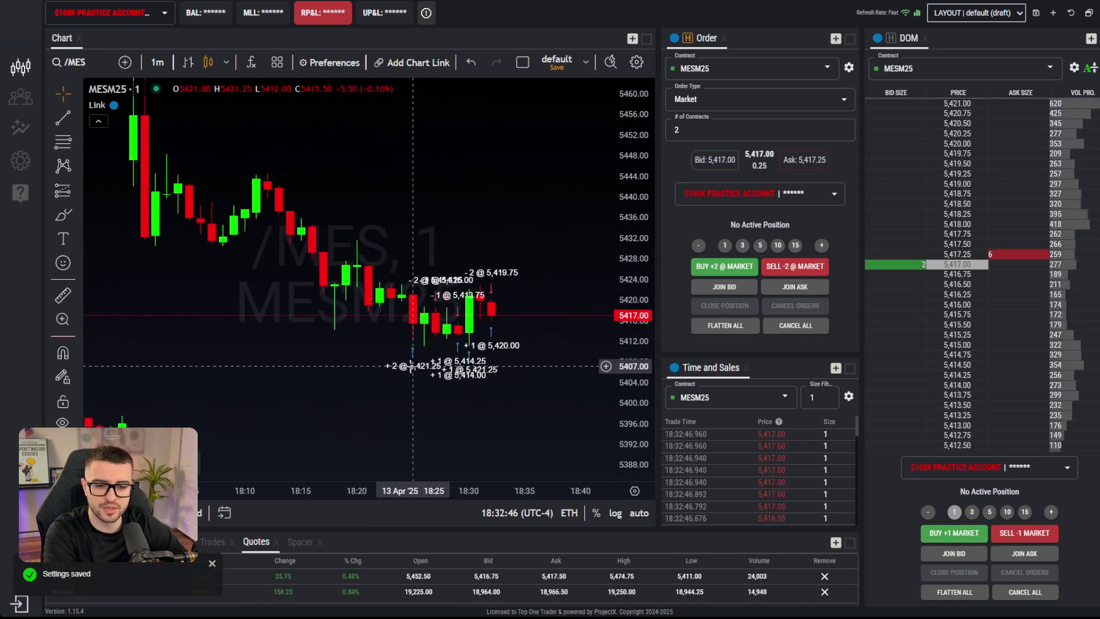
pyautogui.scroll(1, 412, 361)
pyautogui.scroll(-3, 404, 357)
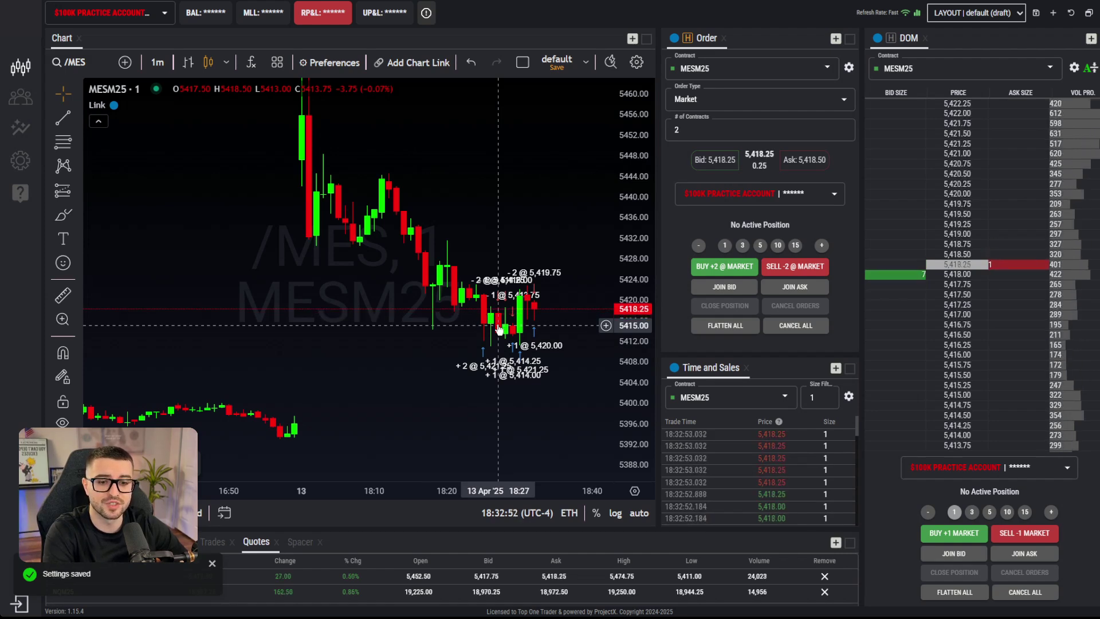
pyautogui.scroll(-1, 545, 324)
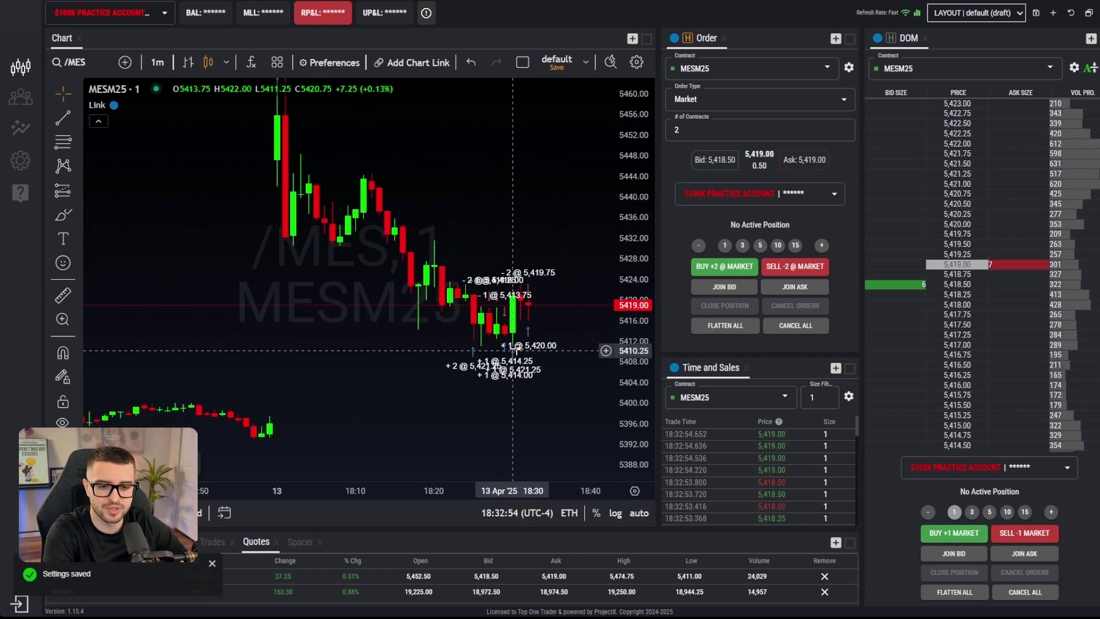
pyautogui.scroll(1, 516, 332)
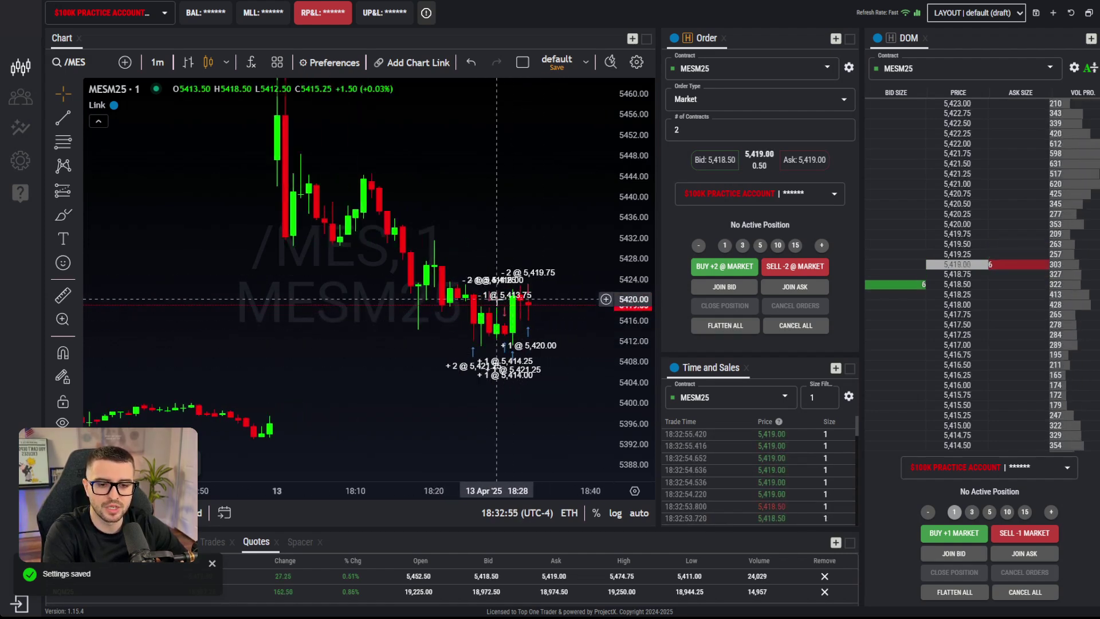
# - Untick Show Chart Executions in Preferences and save to hide the fill markers
pyautogui.click(339, 63)
pyautogui.click(78, 328)
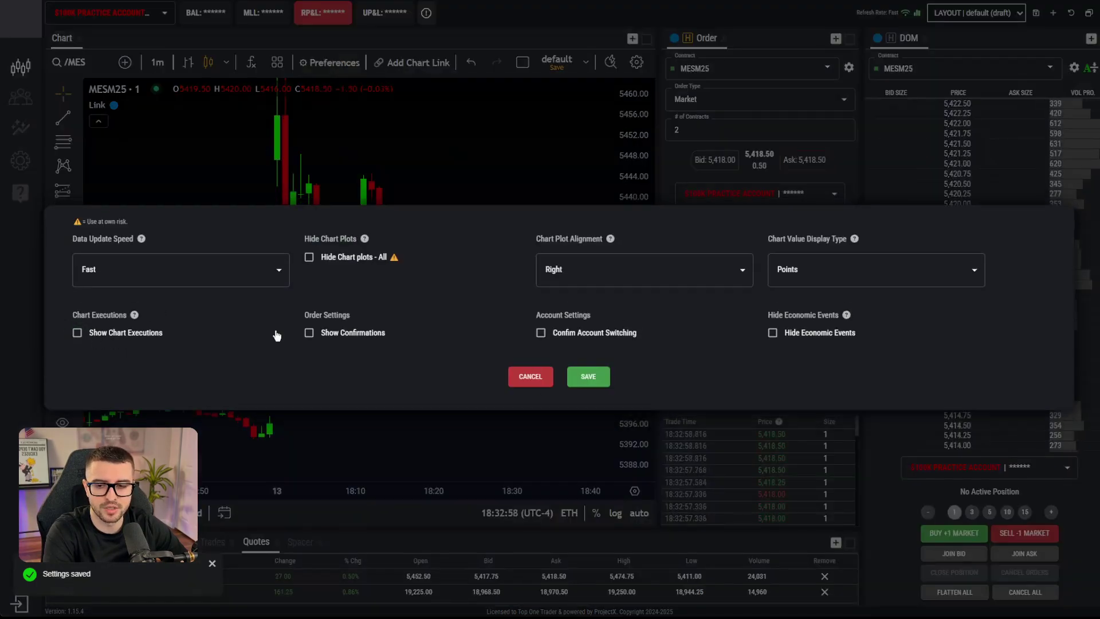
pyautogui.click(591, 379)
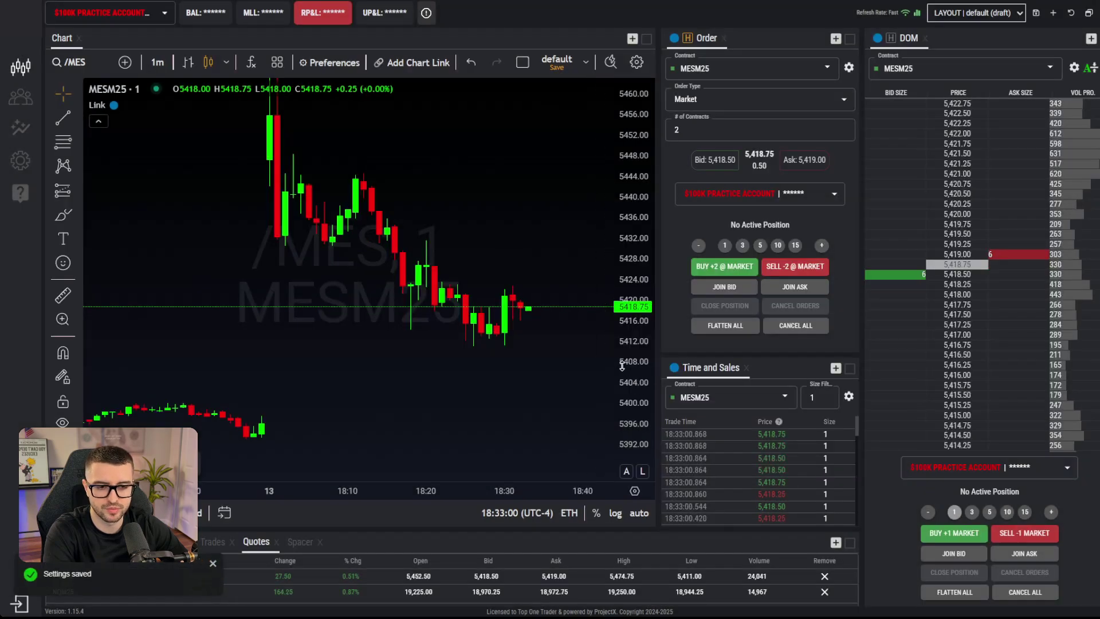